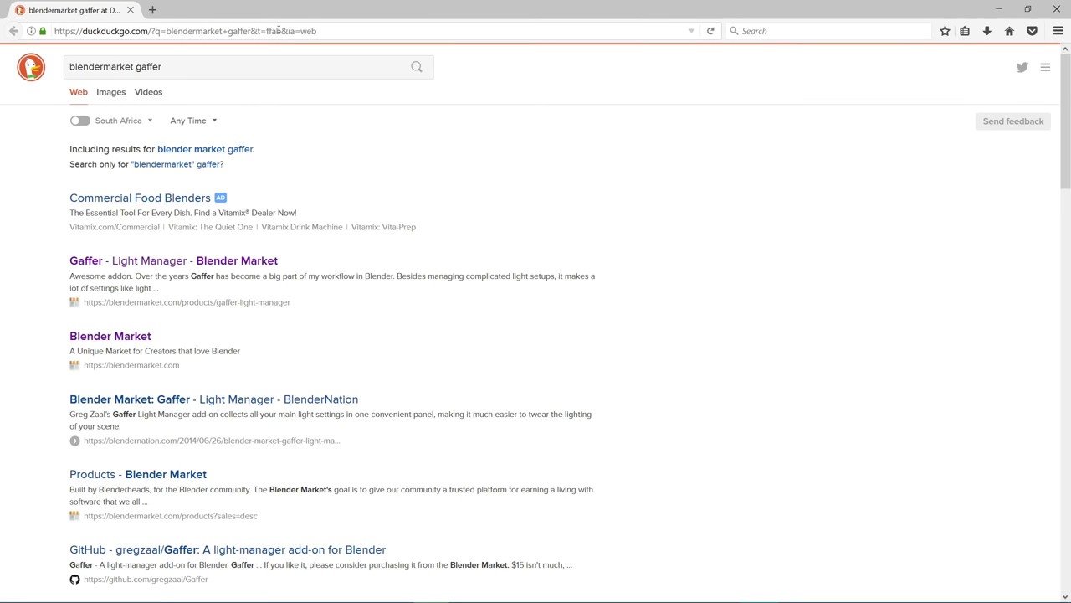
Open the 'Gaffer - Light Manager - Blender Market' result from the DuckDuckGo search.
{"action": "left_click", "coordinate": [150, 261]}
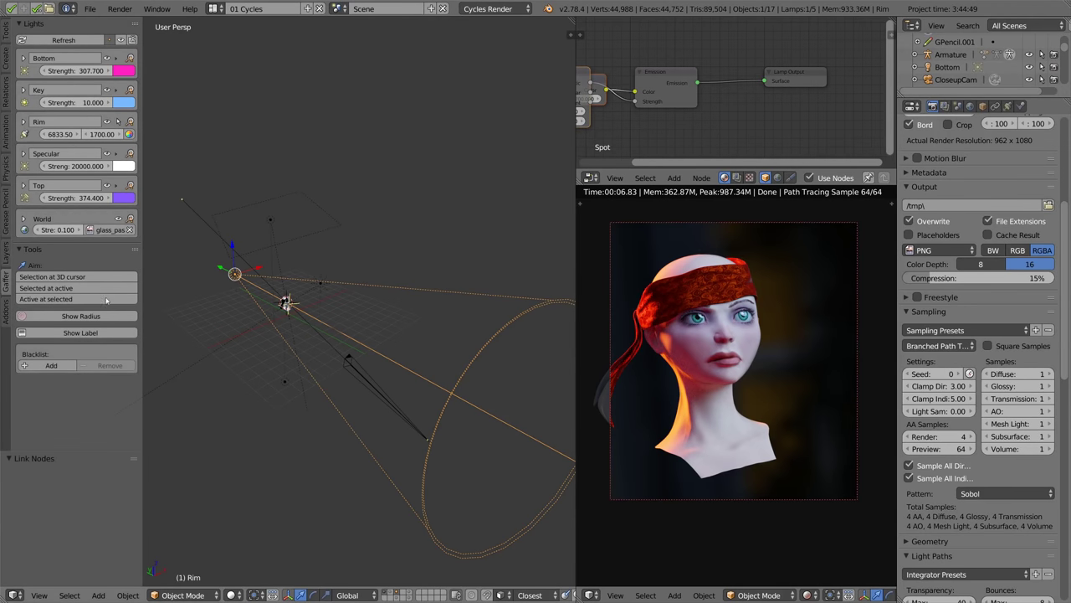
Solo the Bottom lamp, raise its strength to about 1230 and make it orange.
{"action": "middle_click_drag", "start_coordinate": [342, 324], "coordinate": [155, 113]}
{"action": "left_click", "coordinate": [118, 59]}
{"action": "mouse_move", "coordinate": [71, 71]}
{"action": "left_mouse_down"}
{"action": "mouse_move", "coordinate": [84, 71]}
{"action": "mouse_move", "coordinate": [71, 71]}
{"action": "left_mouse_up"}
{"action": "left_click", "coordinate": [112, 70]}
{"action": "left_click_drag", "start_coordinate": [172, 113], "coordinate": [180, 122]}
{"action": "left_click", "coordinate": [119, 58]}
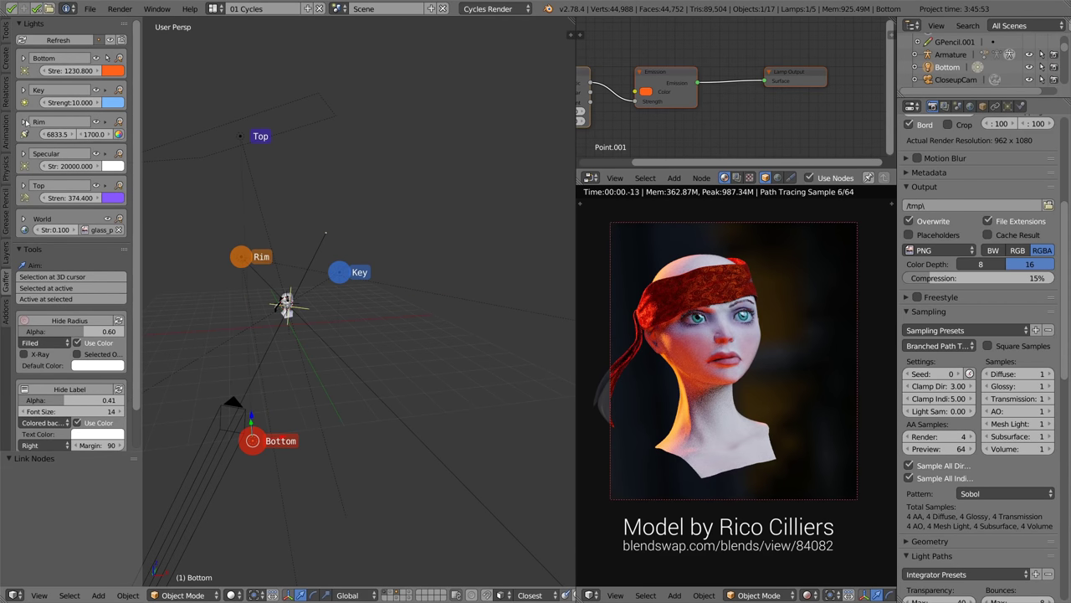
Set the Rim lamp's colour temperature preset to Overcast after trying Sky.
{"action": "left_click", "coordinate": [23, 121]}
{"action": "left_click", "coordinate": [119, 133]}
{"action": "left_click", "coordinate": [75, 228]}
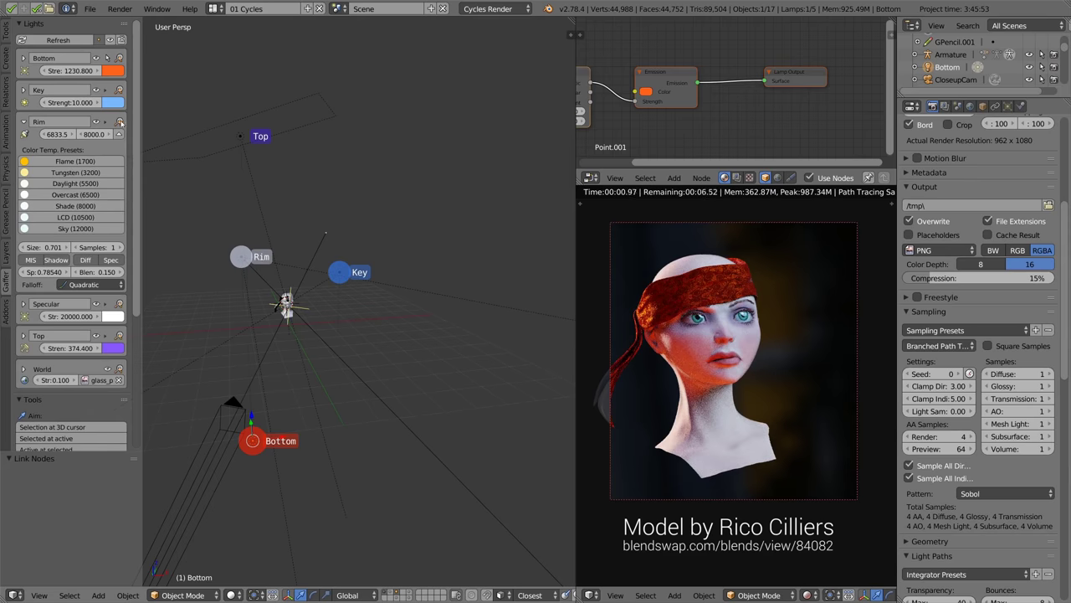
{"action": "left_click", "coordinate": [119, 121]}
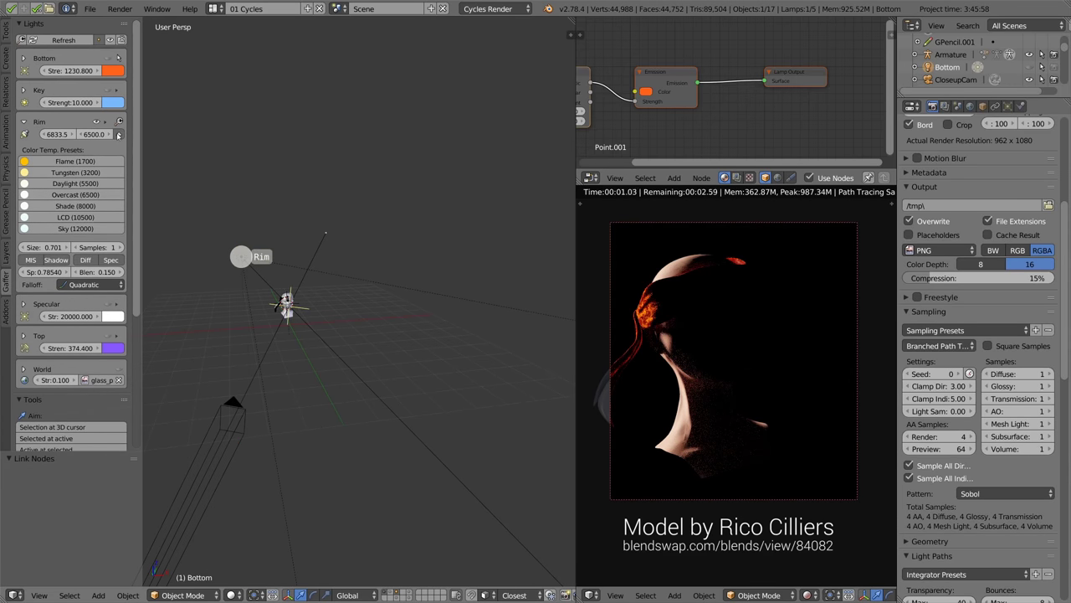
{"action": "left_click", "coordinate": [25, 195]}
Inspect the World lighting settings in Gaffer's Lights panel.
{"action": "left_click", "coordinate": [24, 218]}
{"action": "left_click", "coordinate": [79, 244]}
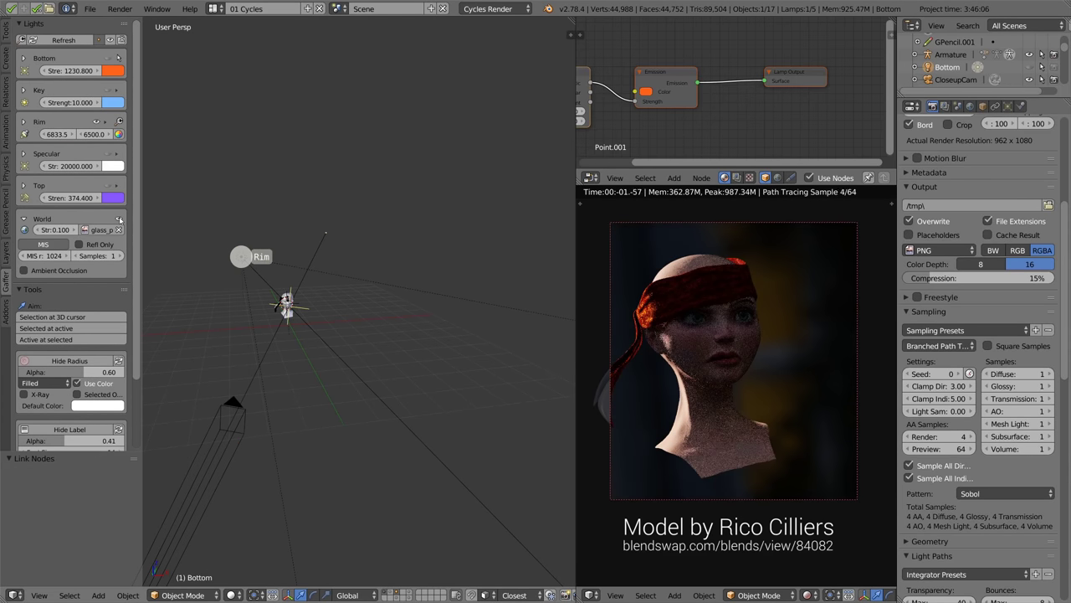
{"action": "left_click", "coordinate": [79, 243]}
{"action": "left_click", "coordinate": [24, 219]}
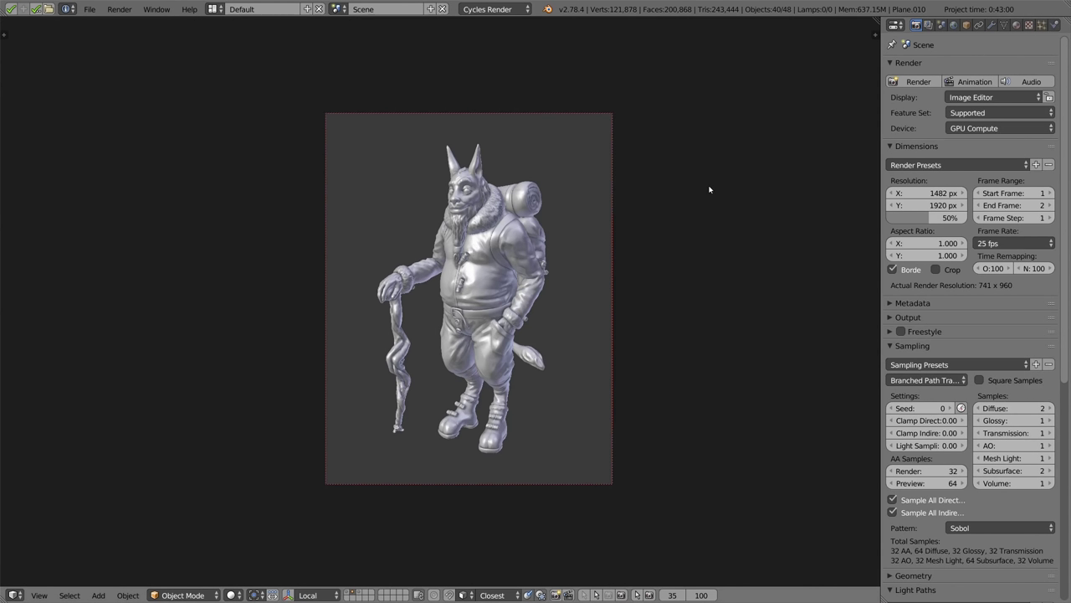
Install C:\tmp\g\Gaffer-v3.0.zip as an add-on and enable Lighting: Gaffer.
{"action": "key", "text": "ctrl+alt+u"}
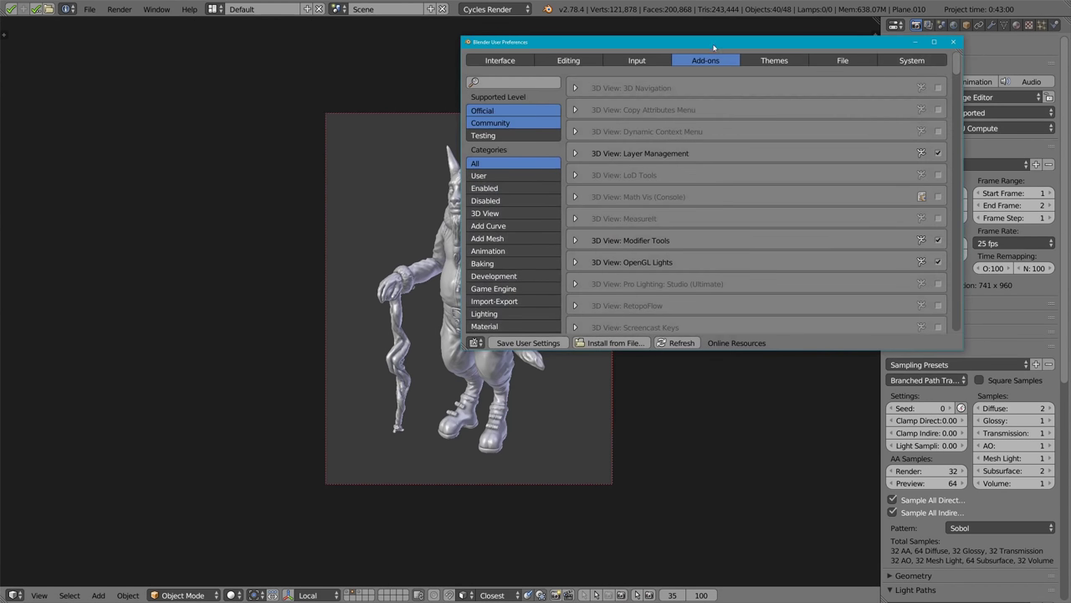
{"action": "left_click_drag", "start_coordinate": [713, 48], "coordinate": [557, 145]}
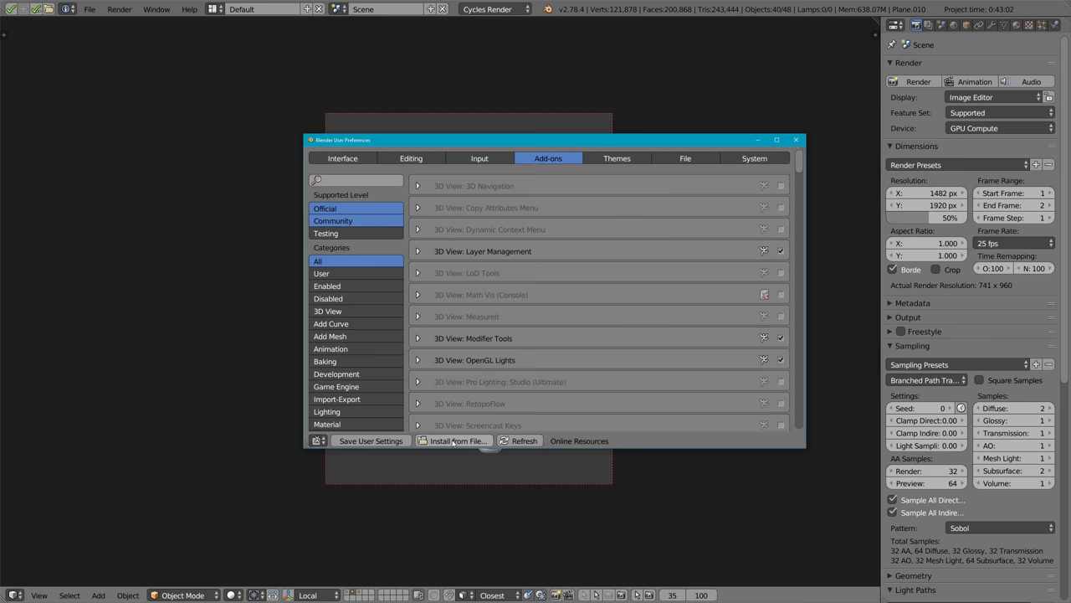
{"action": "left_click", "coordinate": [453, 441]}
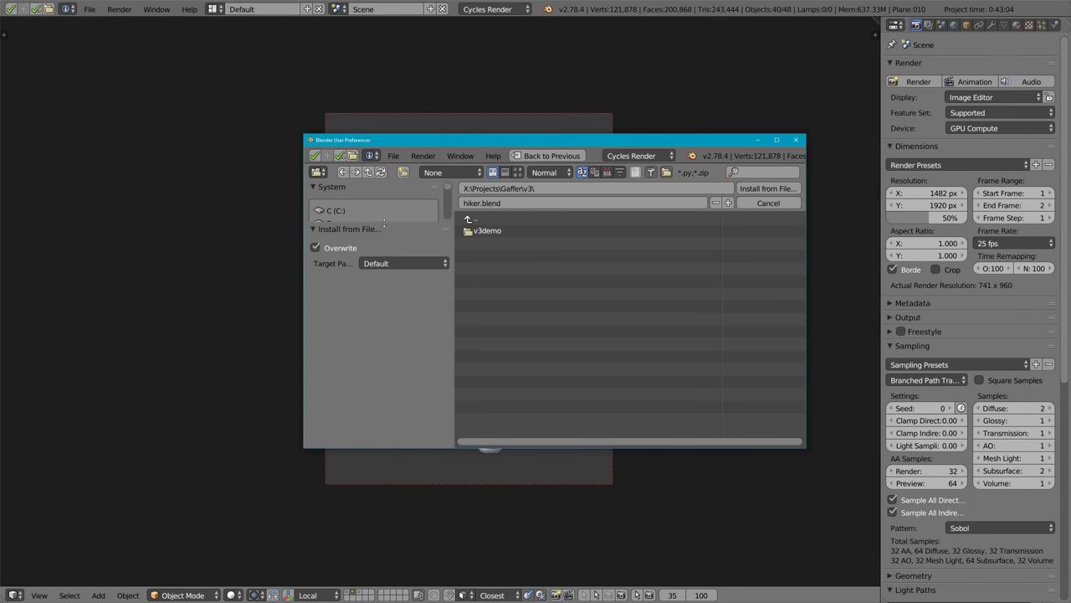
{"action": "left_click", "coordinate": [335, 210]}
{"action": "left_click", "coordinate": [742, 368]}
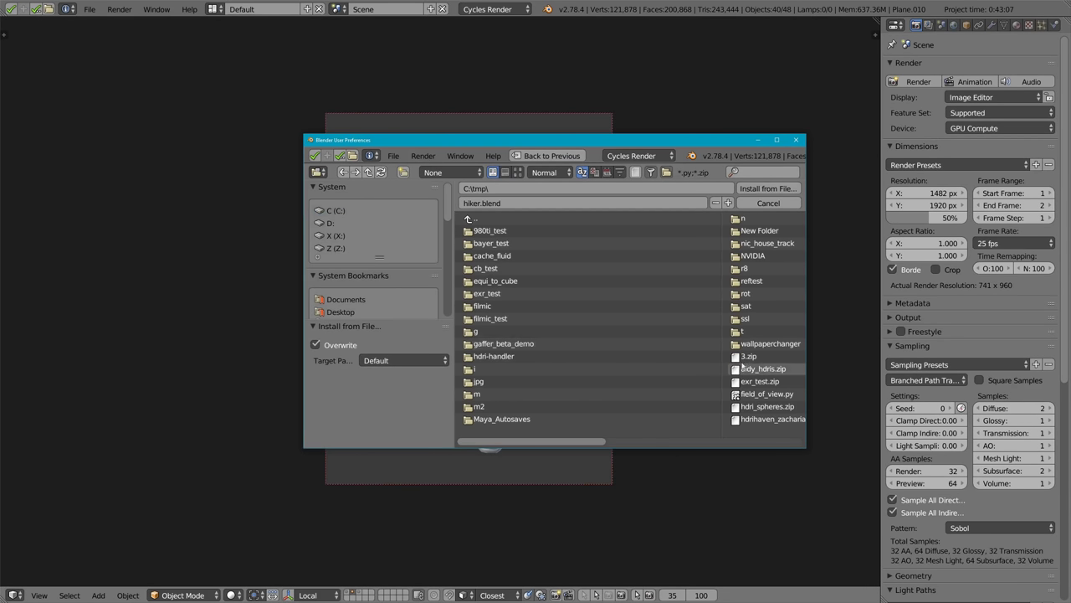
{"action": "left_click", "coordinate": [490, 331]}
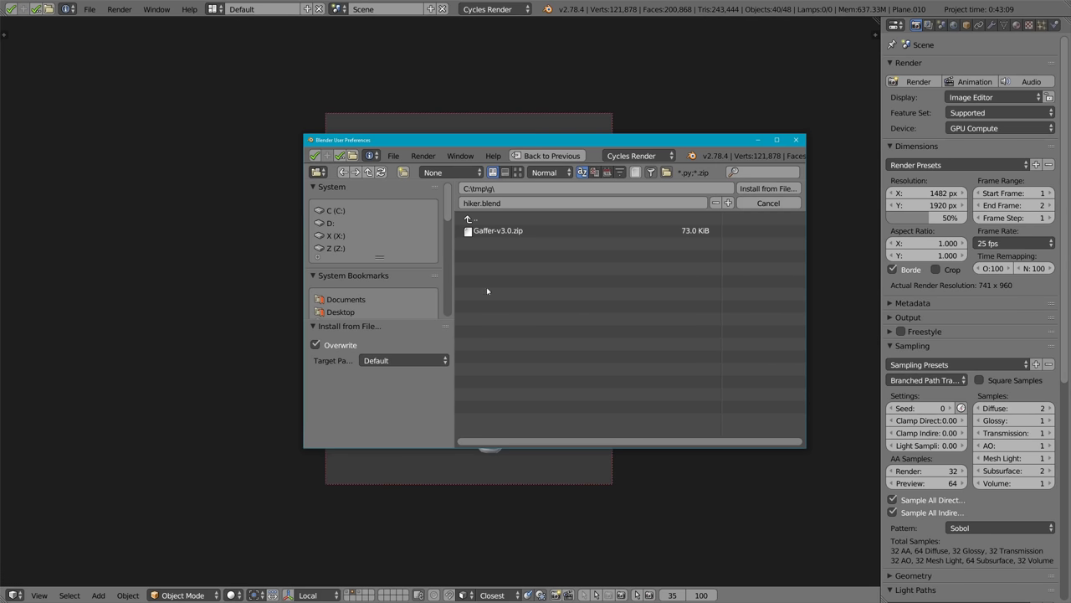
{"action": "left_click", "coordinate": [495, 231]}
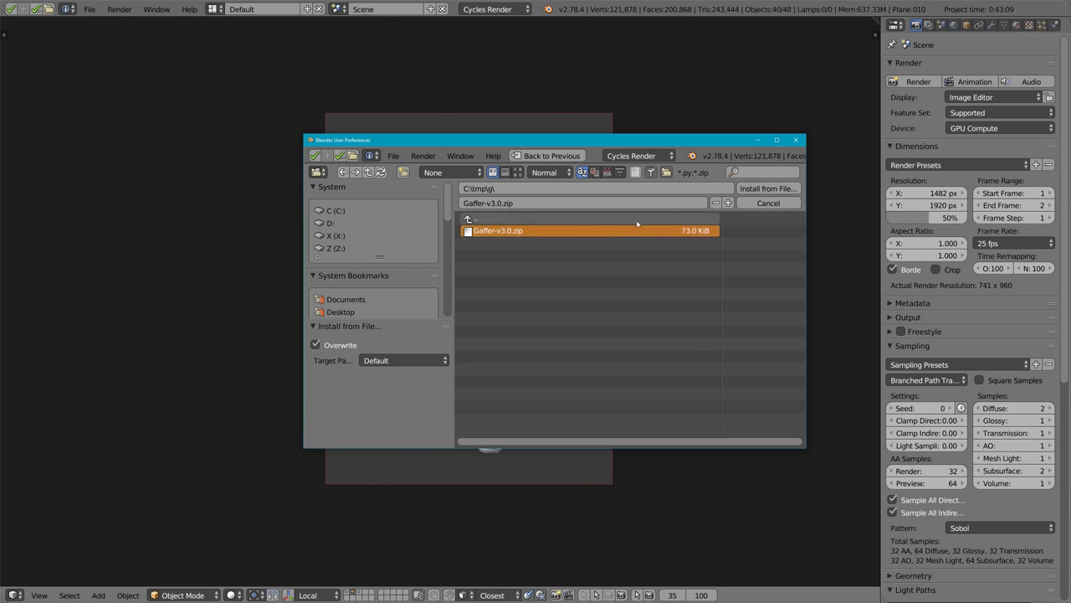
{"action": "left_click", "coordinate": [760, 188]}
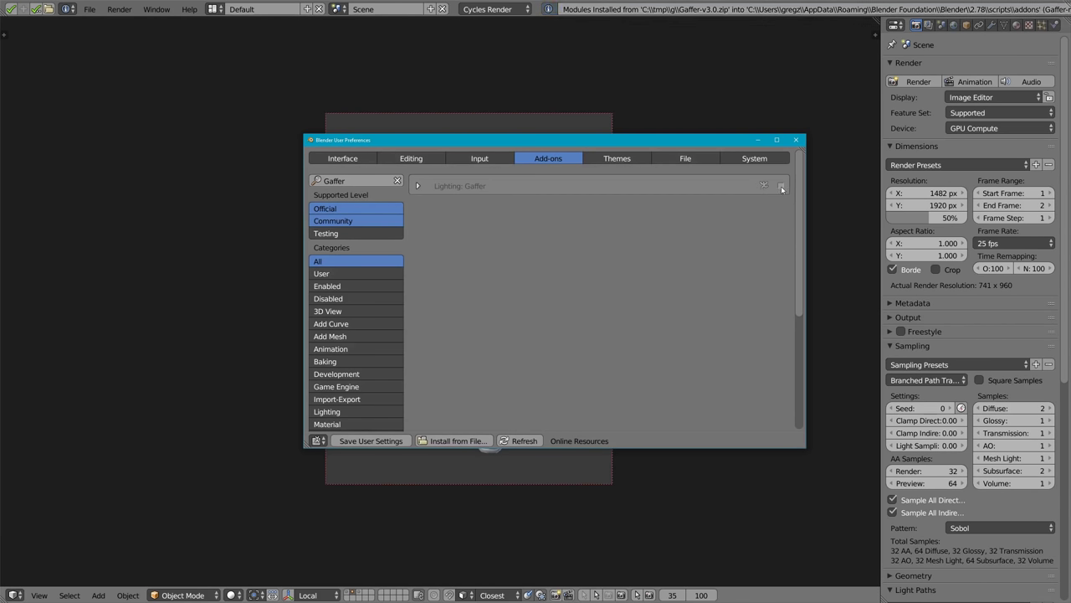
{"action": "left_click", "coordinate": [782, 187]}
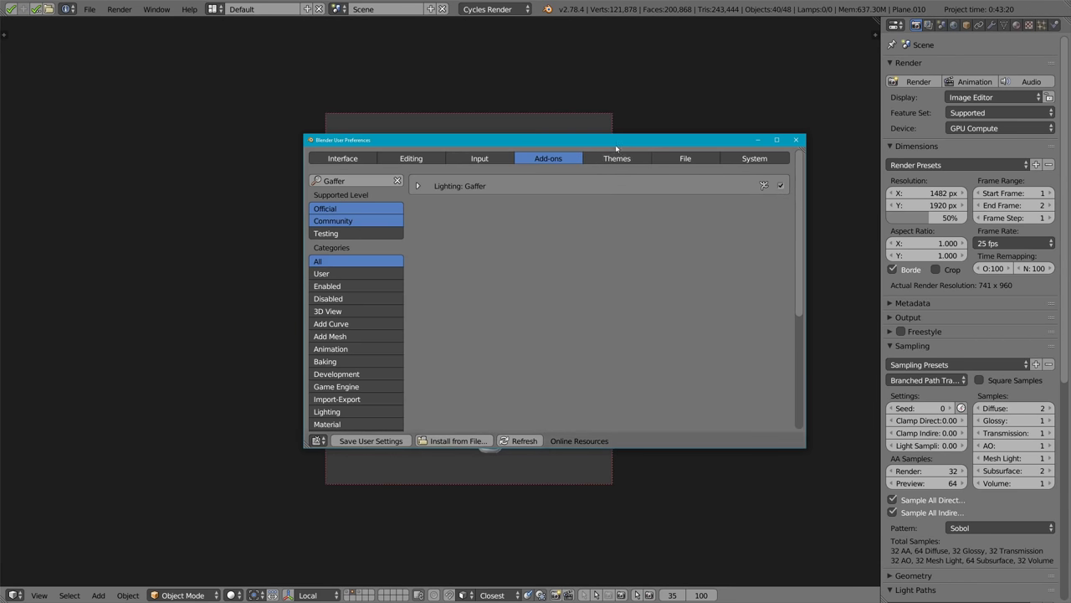
Show the World properties, then reopen preferences and expand the Gaffer add-on details.
{"action": "left_click", "coordinate": [768, 132]}
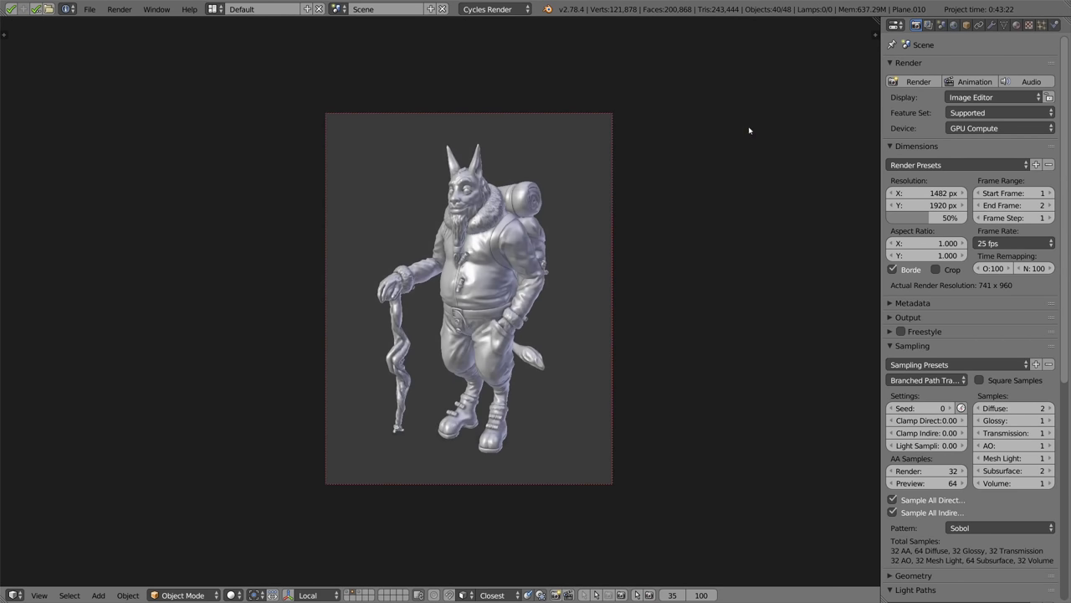
{"action": "left_click", "coordinate": [954, 25]}
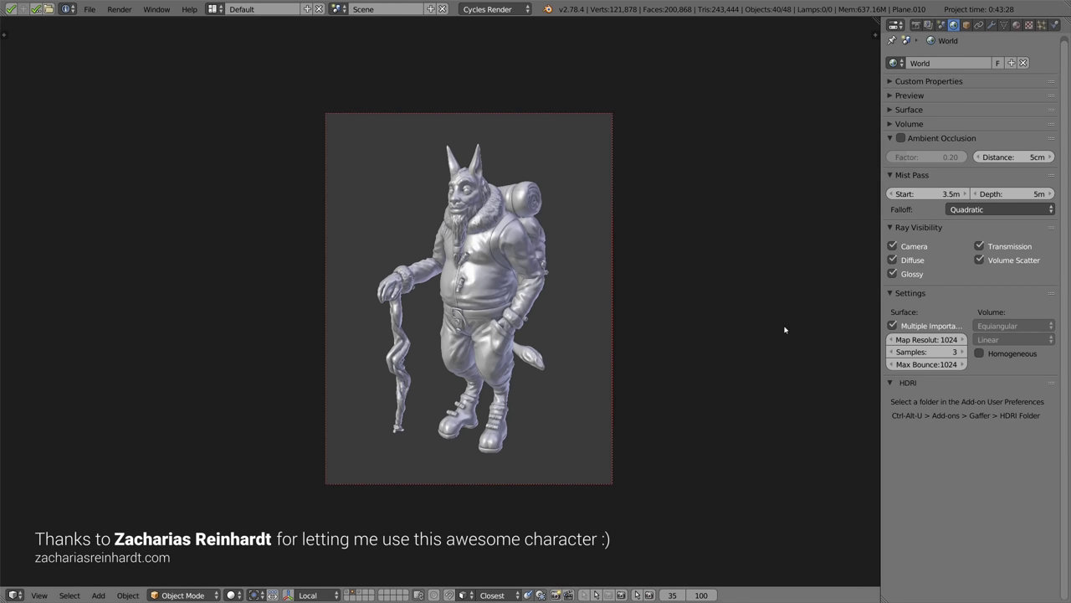
{"action": "key", "text": "ctrl+alt+u"}
{"action": "left_click_drag", "start_coordinate": [771, 183], "coordinate": [588, 151]}
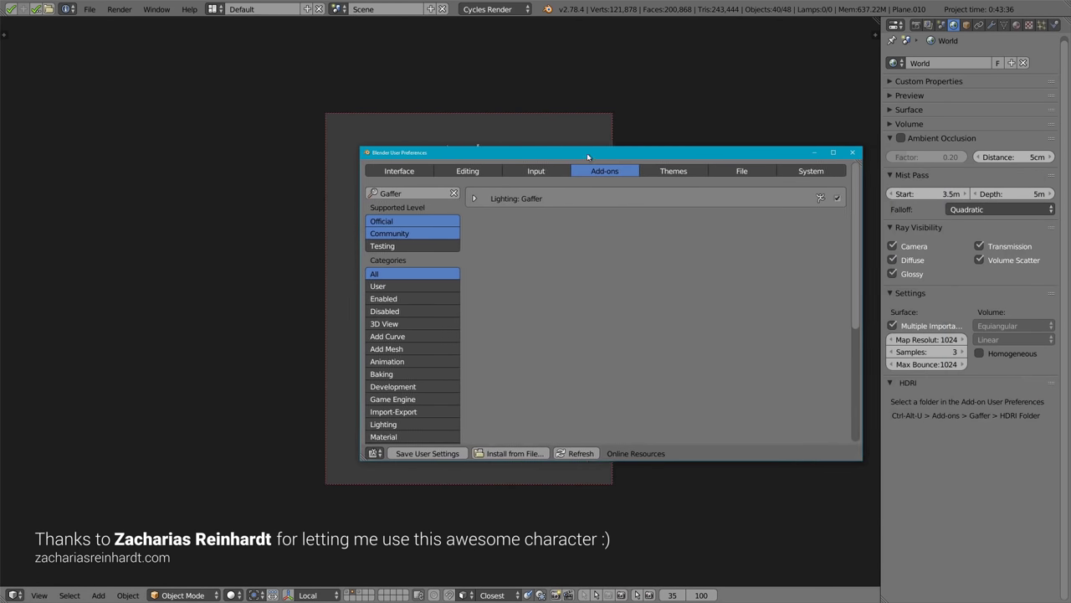
{"action": "left_click", "coordinate": [469, 196]}
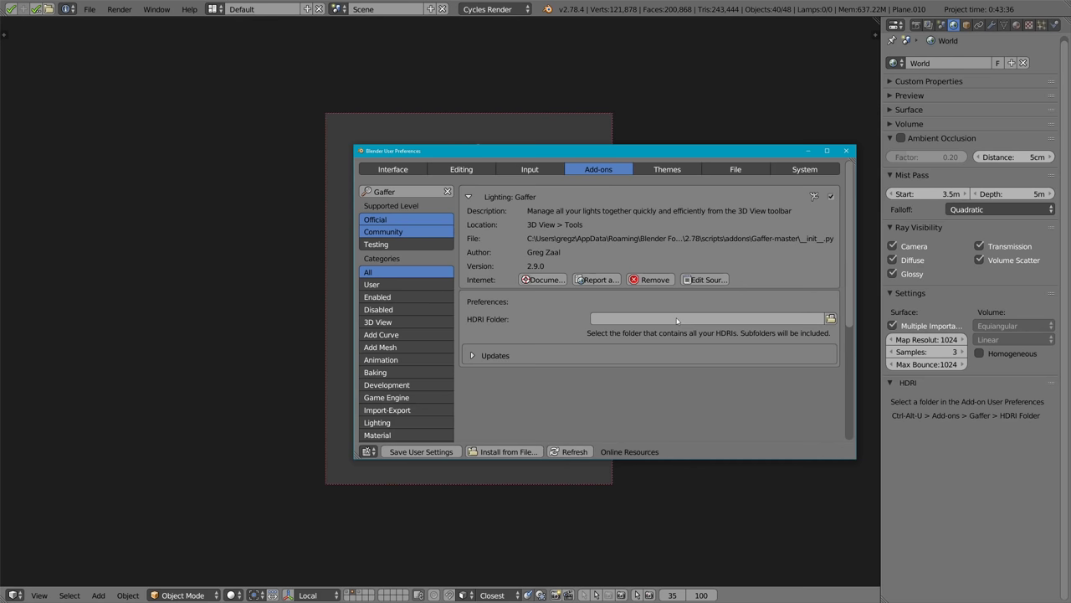
Point Gaffer's HDRI Folder at the HDRI Haven HDRIs bookmark folder.
{"action": "left_click", "coordinate": [830, 319]}
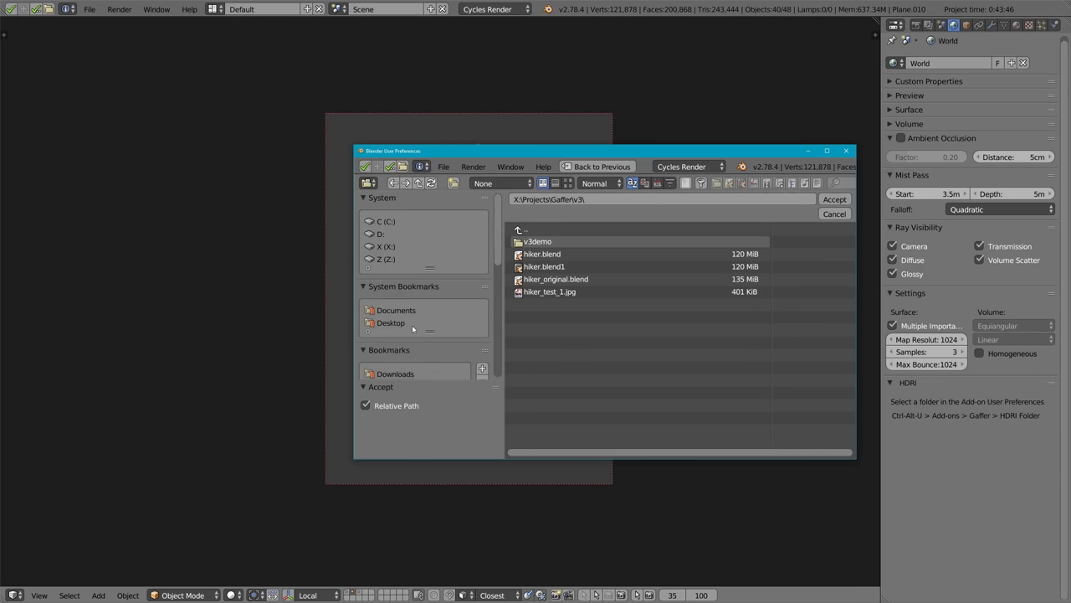
{"action": "scroll", "coordinate": [409, 236], "scroll_direction": "down", "scroll_amount": 4}
{"action": "left_click", "coordinate": [400, 298]}
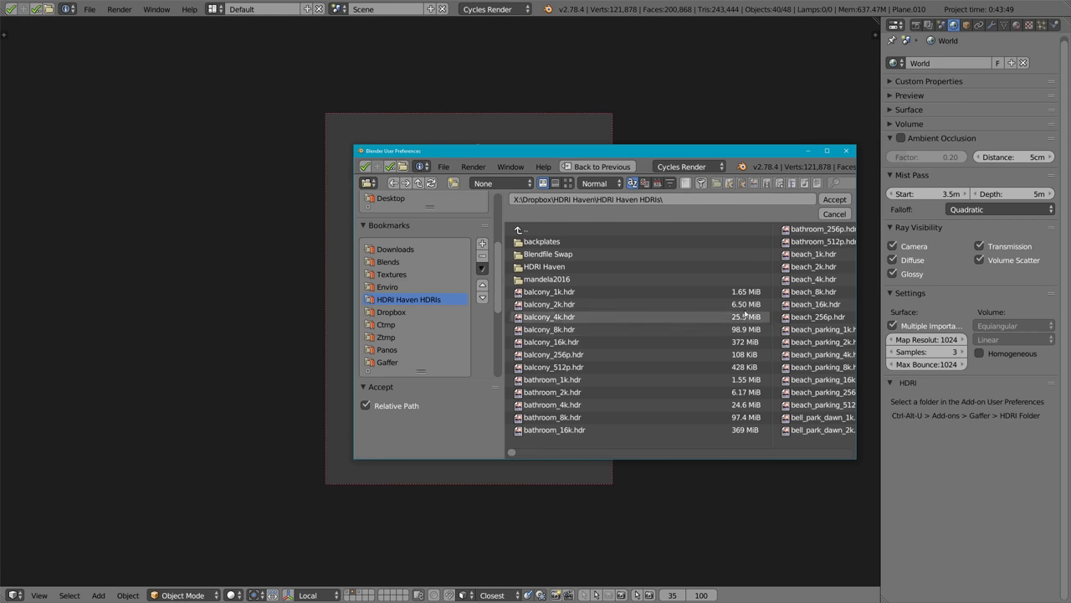
{"action": "left_click", "coordinate": [835, 201]}
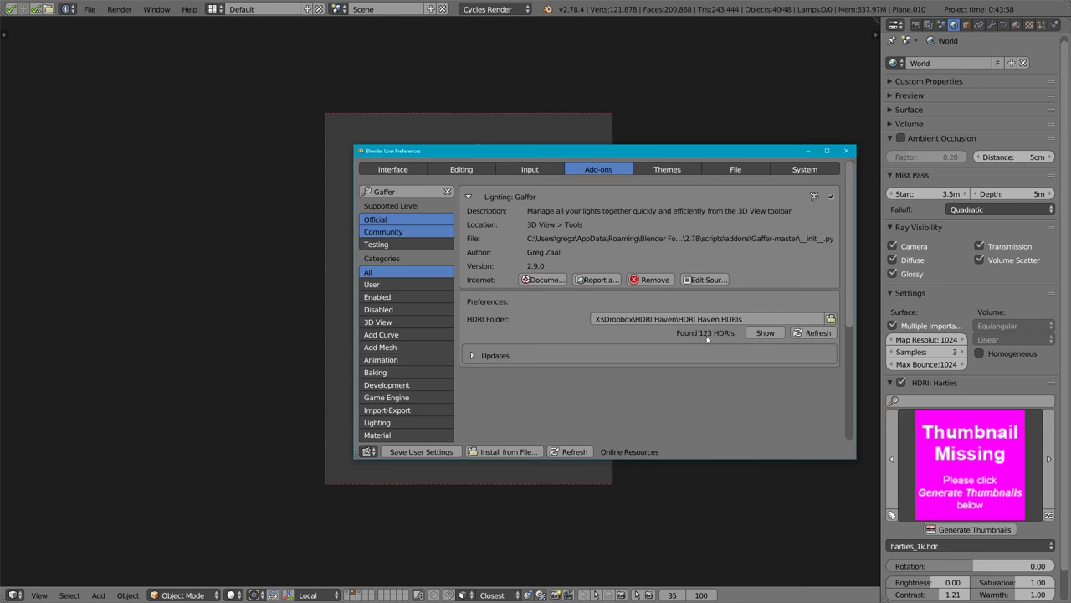
Review the list of 123 found HDRIs, hide it, and close the preferences.
{"action": "left_click", "coordinate": [777, 333]}
{"action": "scroll", "coordinate": [563, 268], "scroll_direction": "down", "scroll_amount": 3}
{"action": "scroll", "coordinate": [563, 269], "scroll_direction": "down", "scroll_amount": 5}
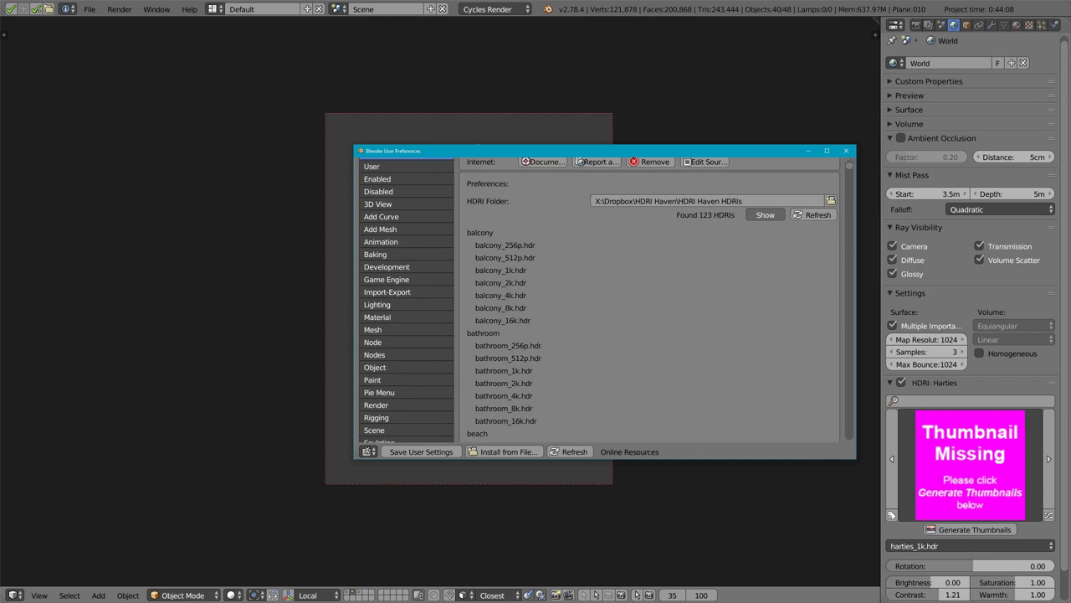
{"action": "scroll", "coordinate": [555, 290], "scroll_direction": "up", "scroll_amount": 2}
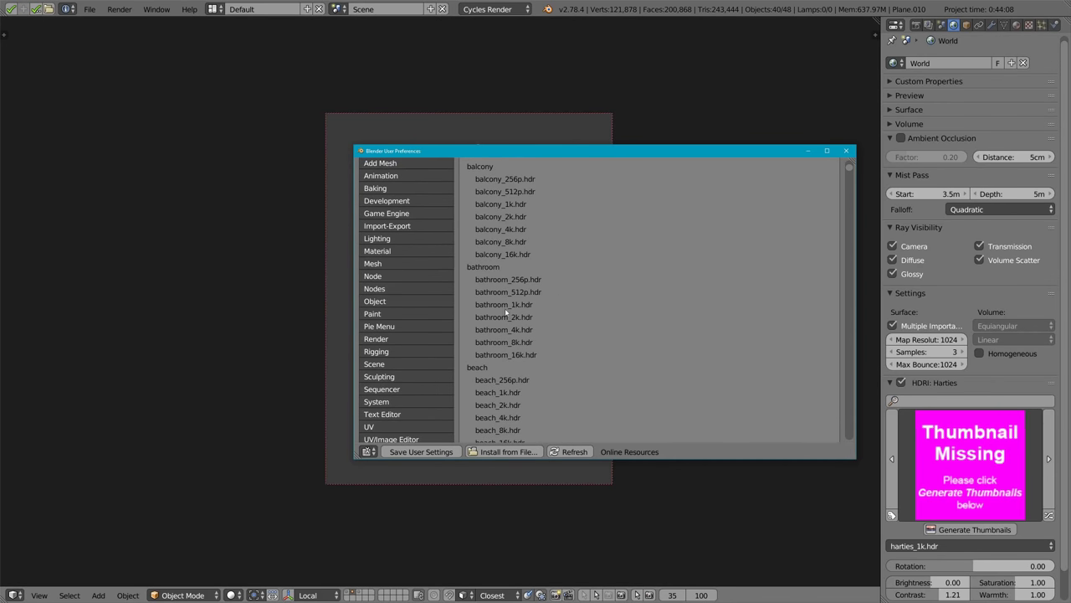
{"action": "scroll", "coordinate": [505, 311], "scroll_direction": "up", "scroll_amount": 2}
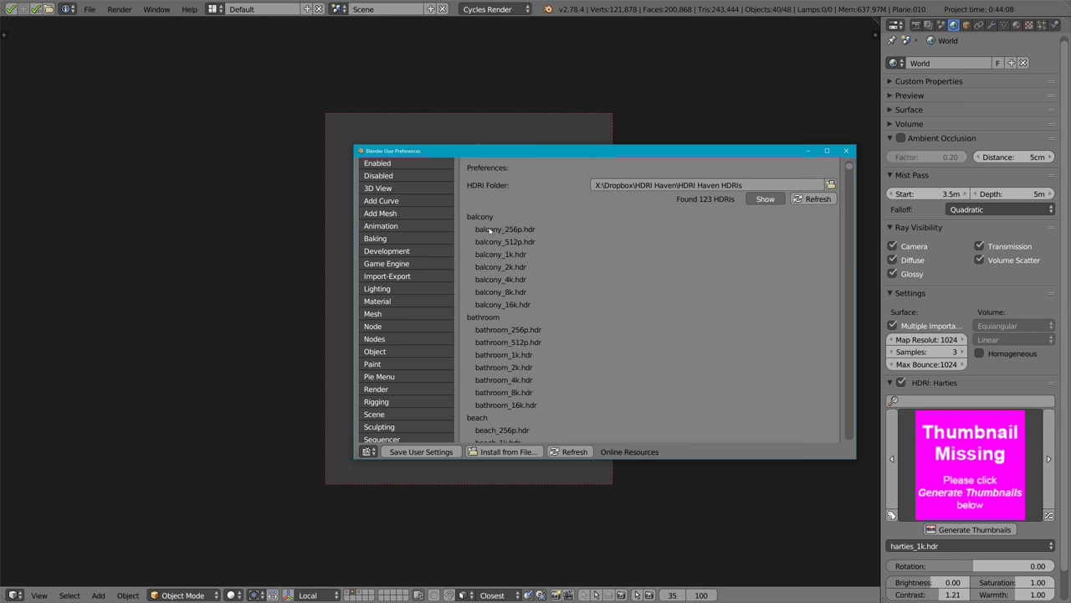
{"action": "scroll", "coordinate": [490, 238], "scroll_direction": "up", "scroll_amount": 4}
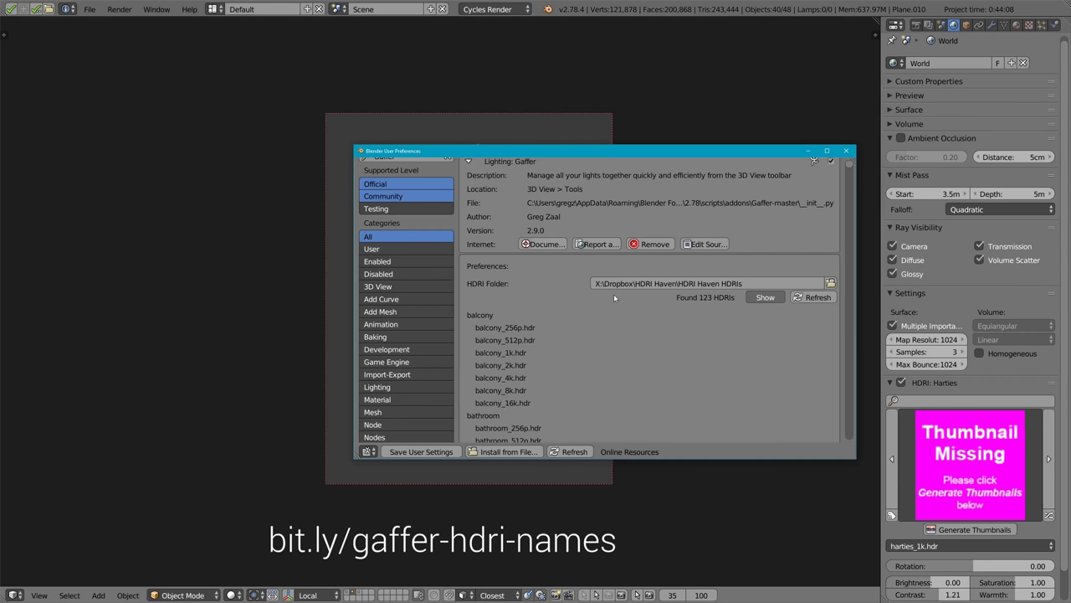
{"action": "left_click", "coordinate": [764, 297]}
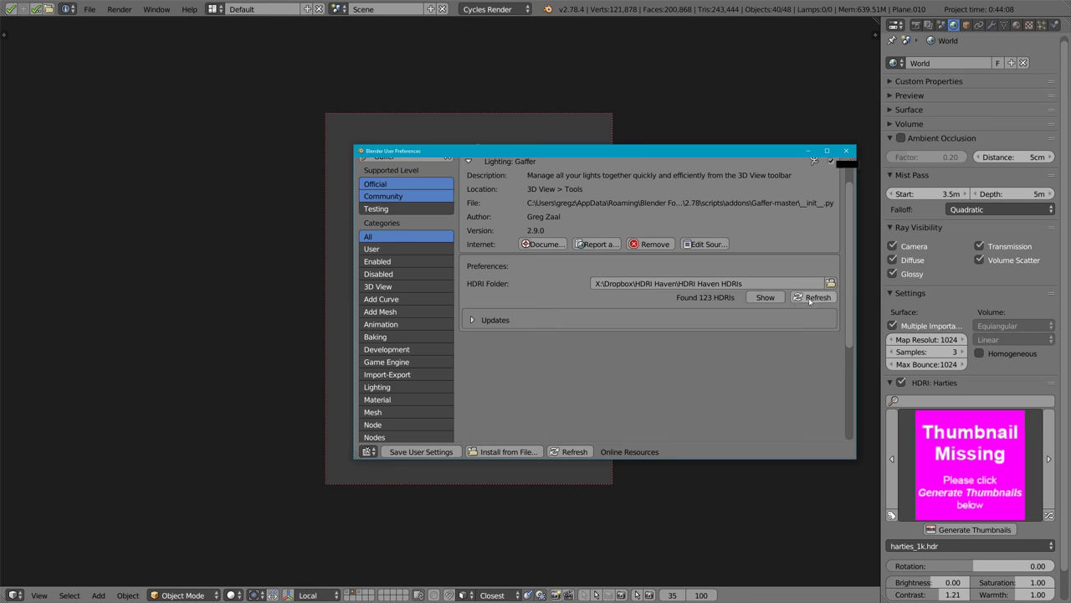
{"action": "left_click", "coordinate": [844, 150]}
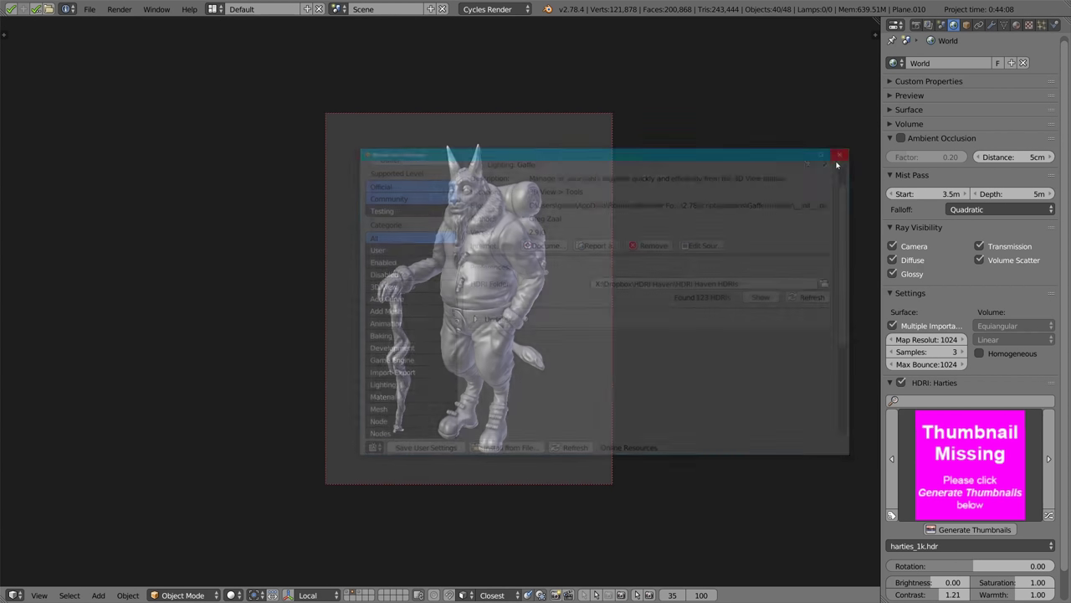
Generate thumbnails for the HDRIs in Gaffer's World section.
{"action": "scroll", "coordinate": [942, 369], "scroll_direction": "down", "scroll_amount": 2}
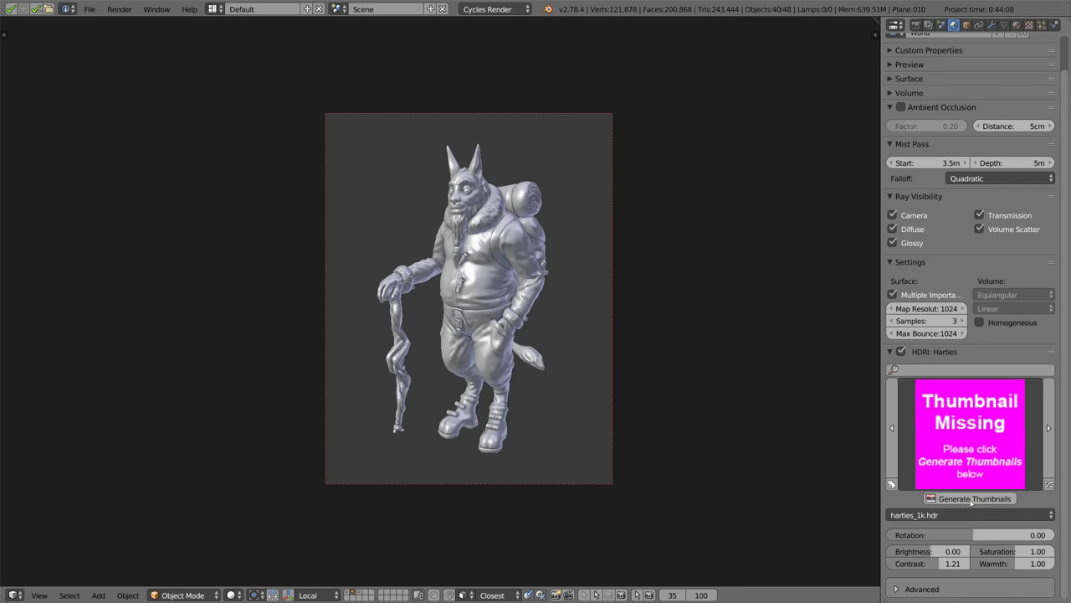
{"action": "left_click", "coordinate": [971, 500]}
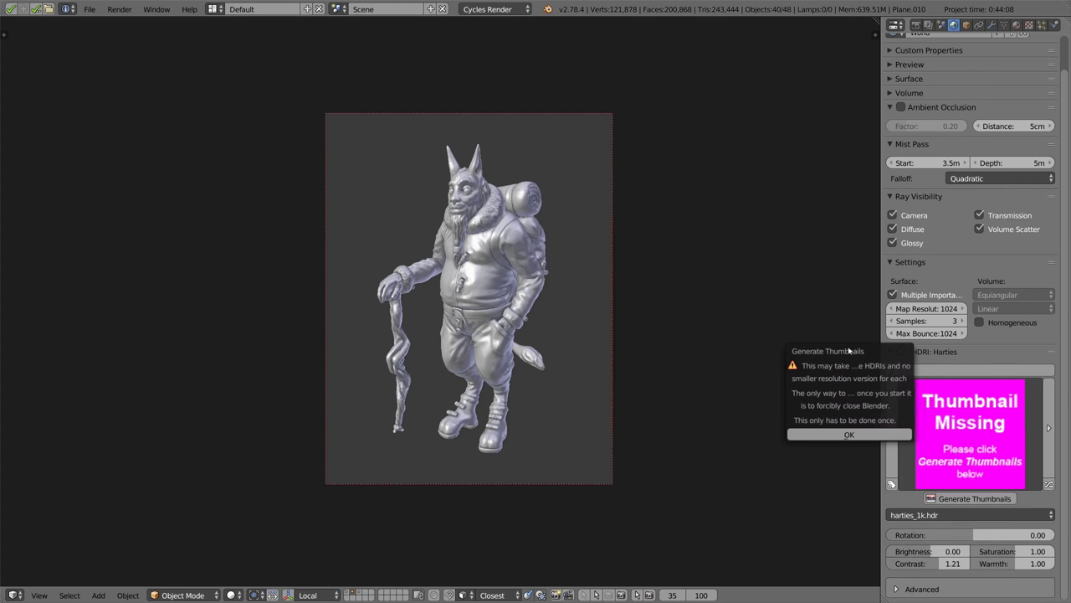
{"action": "left_click", "coordinate": [854, 433]}
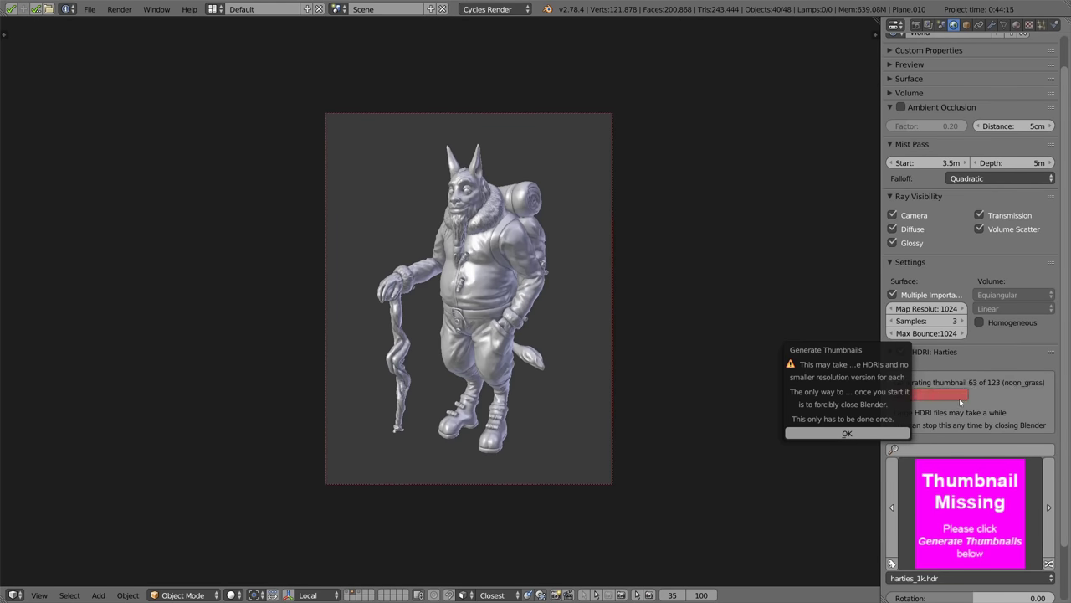
Try river_rocks, then set the world HDRI to tears_of_steel_bridge.
{"action": "left_click", "coordinate": [977, 411]}
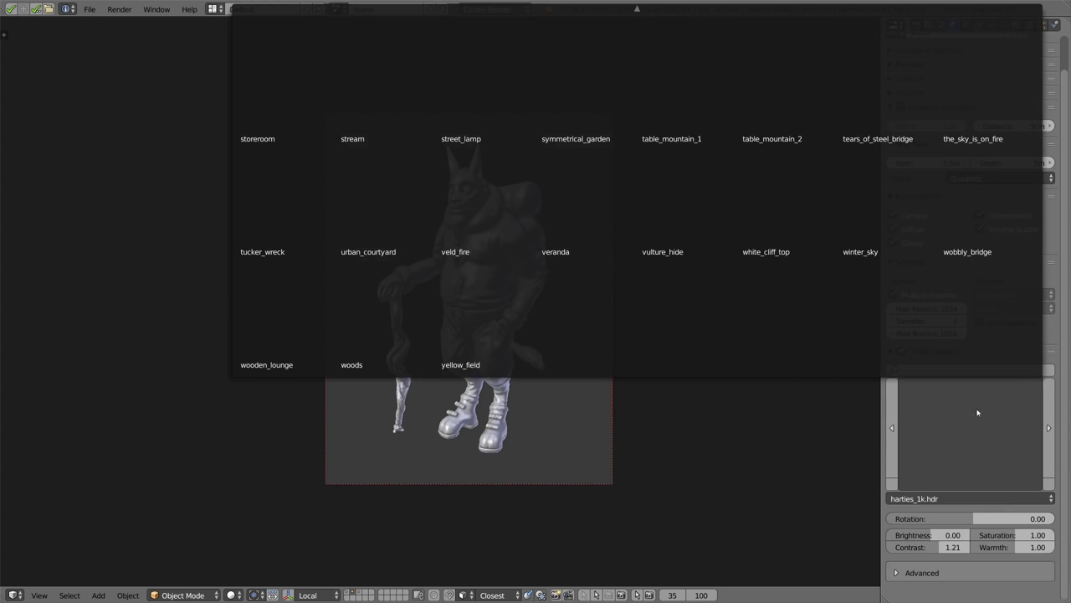
{"action": "mouse_move", "coordinate": [637, 10]}
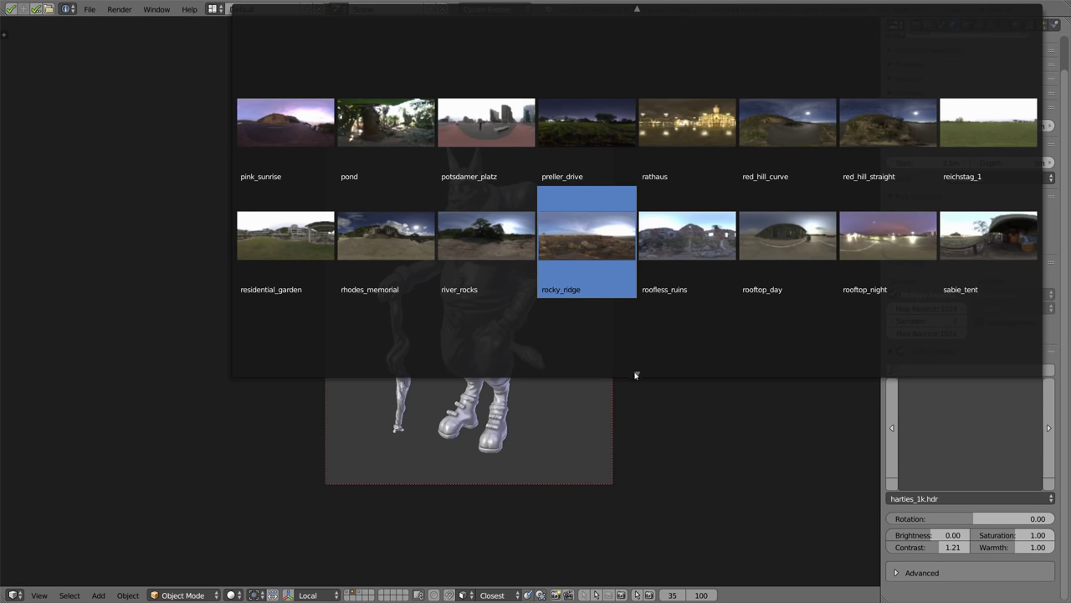
{"action": "mouse_move", "coordinate": [637, 357]}
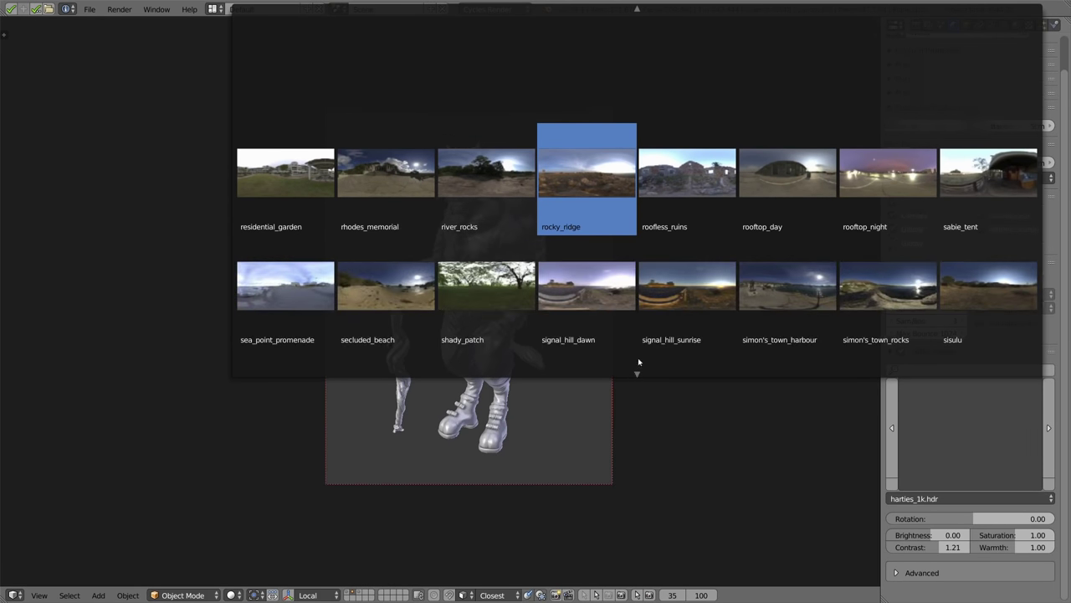
{"action": "left_click", "coordinate": [485, 174]}
{"action": "left_click", "coordinate": [970, 433]}
{"action": "left_click", "coordinate": [829, 126]}
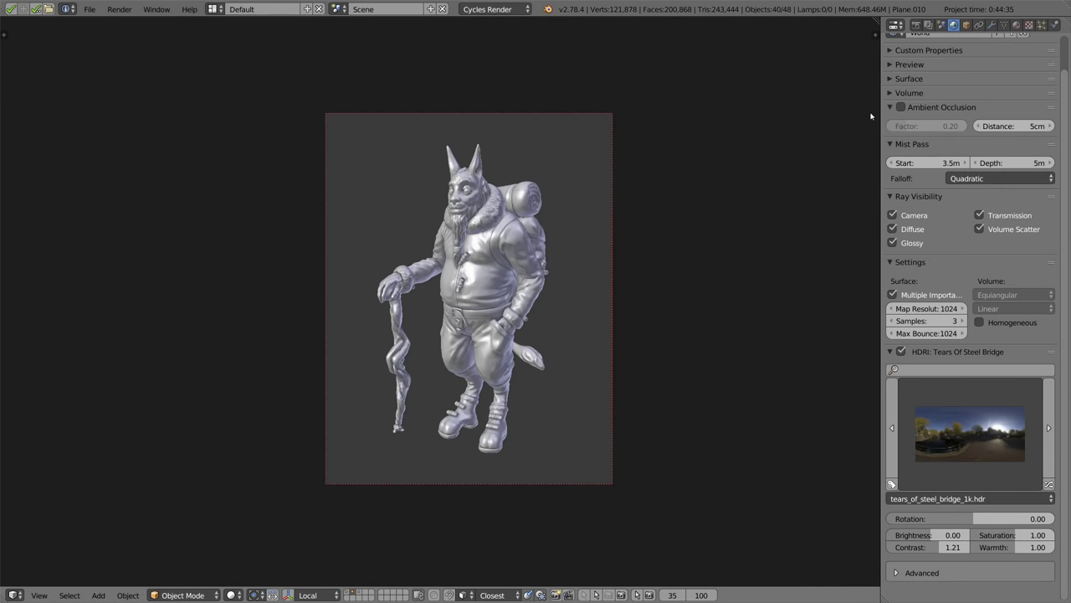
Switch the viewport to Rendered shading and try the veld_fire and tucker_wreck HDRIs.
{"action": "key", "text": "shift+z"}
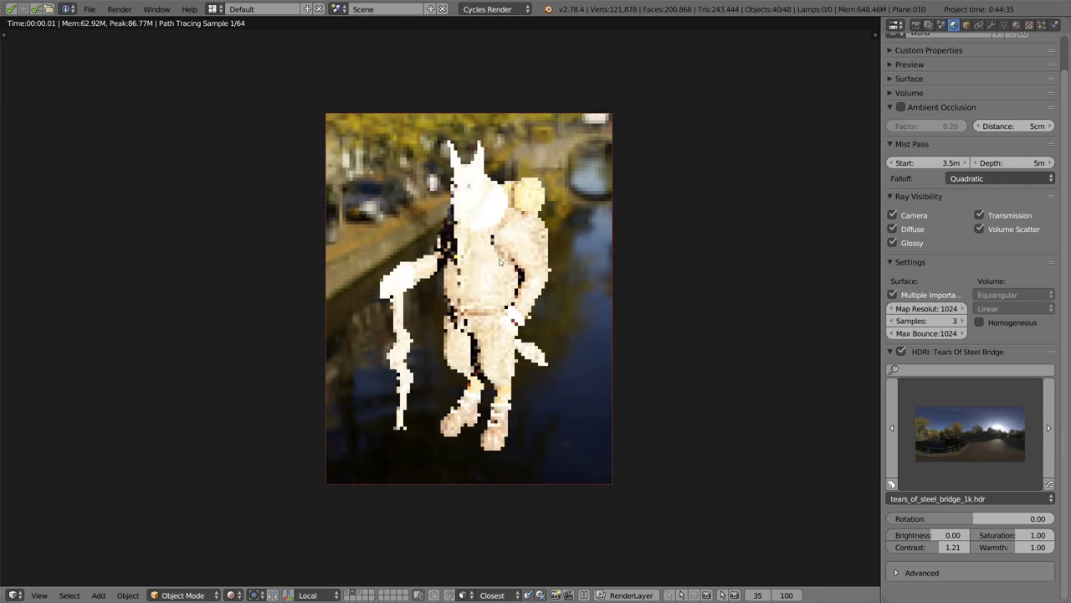
{"action": "scroll", "coordinate": [500, 264], "scroll_direction": "down", "scroll_amount": 1}
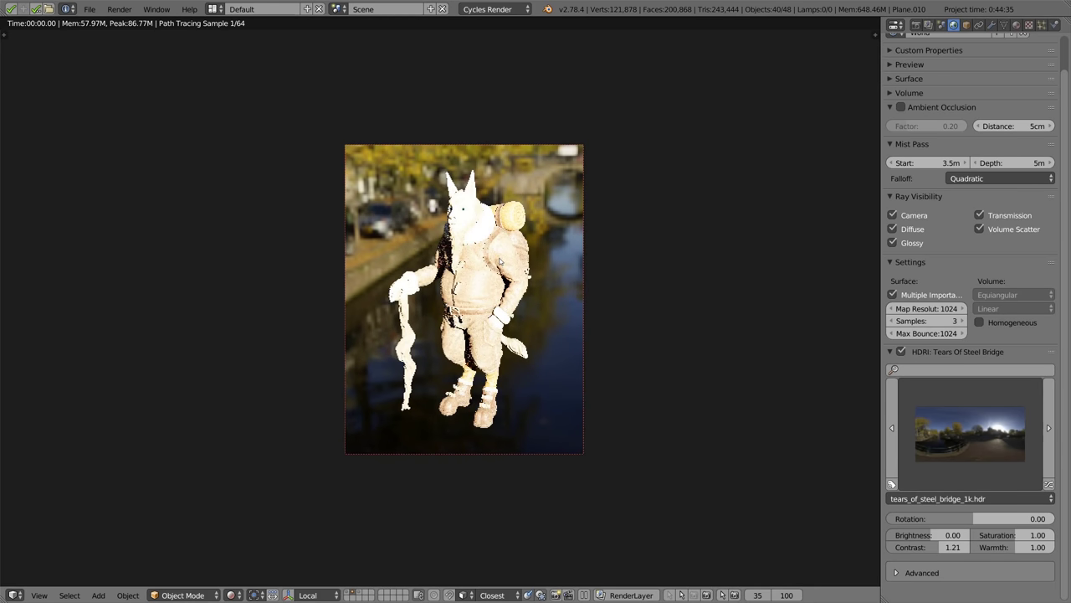
{"action": "left_click", "coordinate": [942, 417]}
{"action": "left_click", "coordinate": [486, 199]}
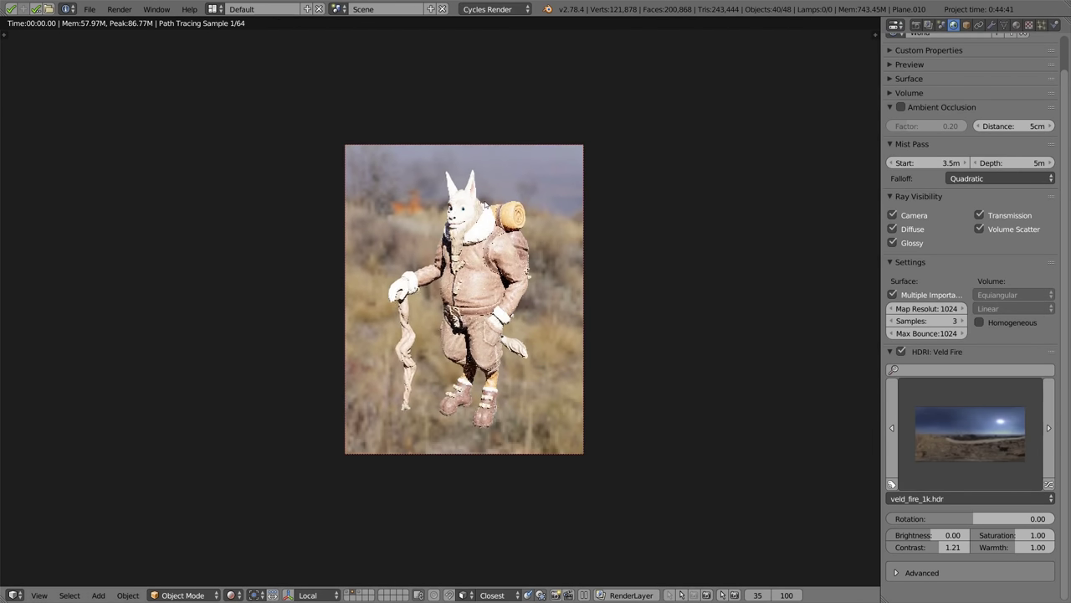
{"action": "left_click", "coordinate": [969, 433]}
{"action": "left_click", "coordinate": [285, 198]}
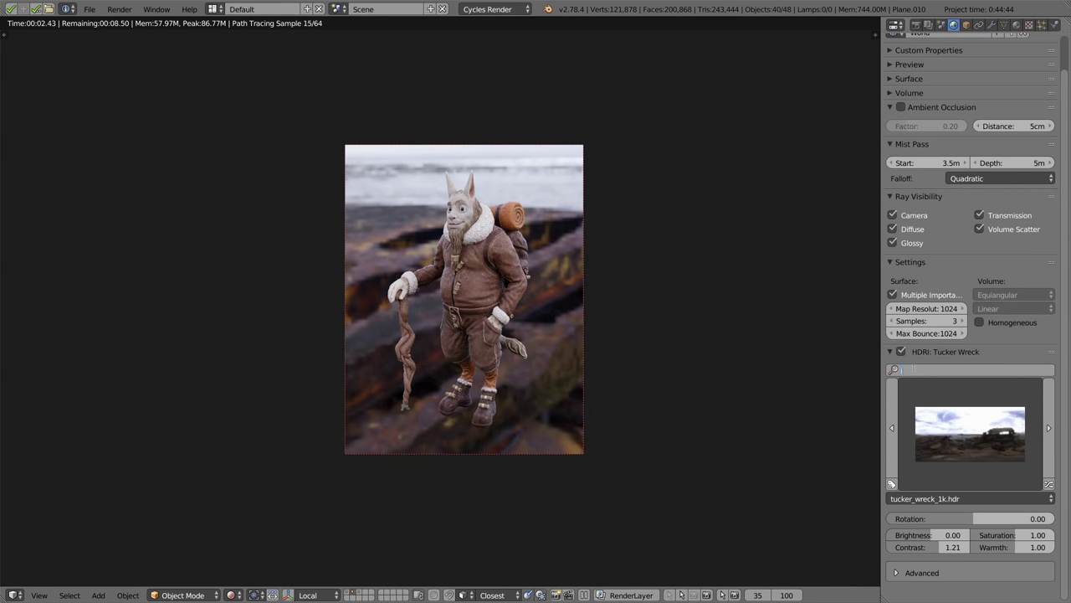
Filter the HDRI list by 'indoor' and keep the Bathroom HDRI.
{"action": "type", "text": "indoor"}
{"action": "key", "text": "Return"}
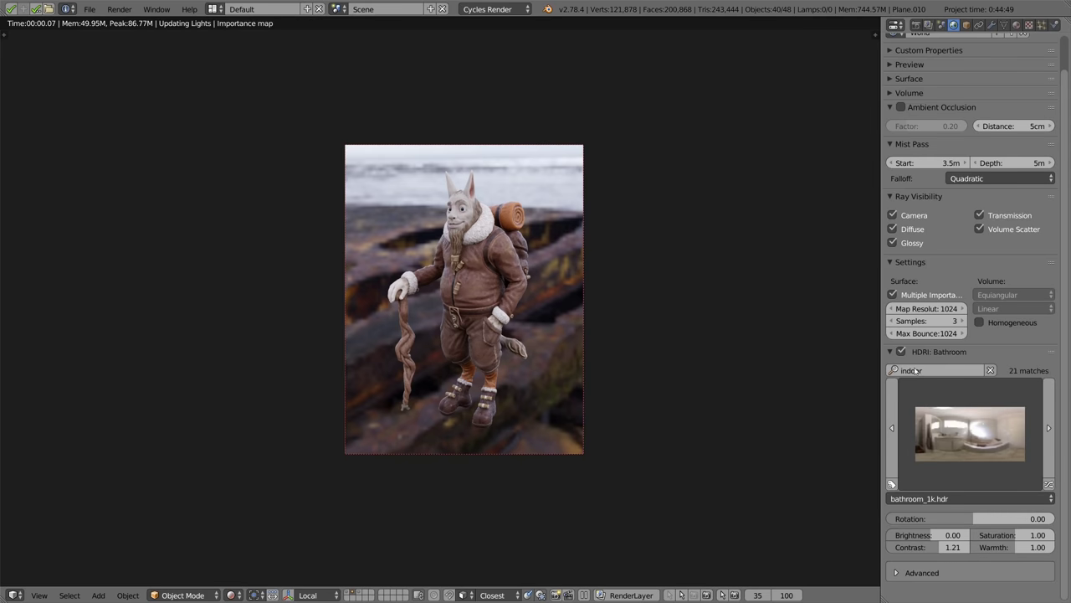
{"action": "left_click", "coordinate": [935, 425]}
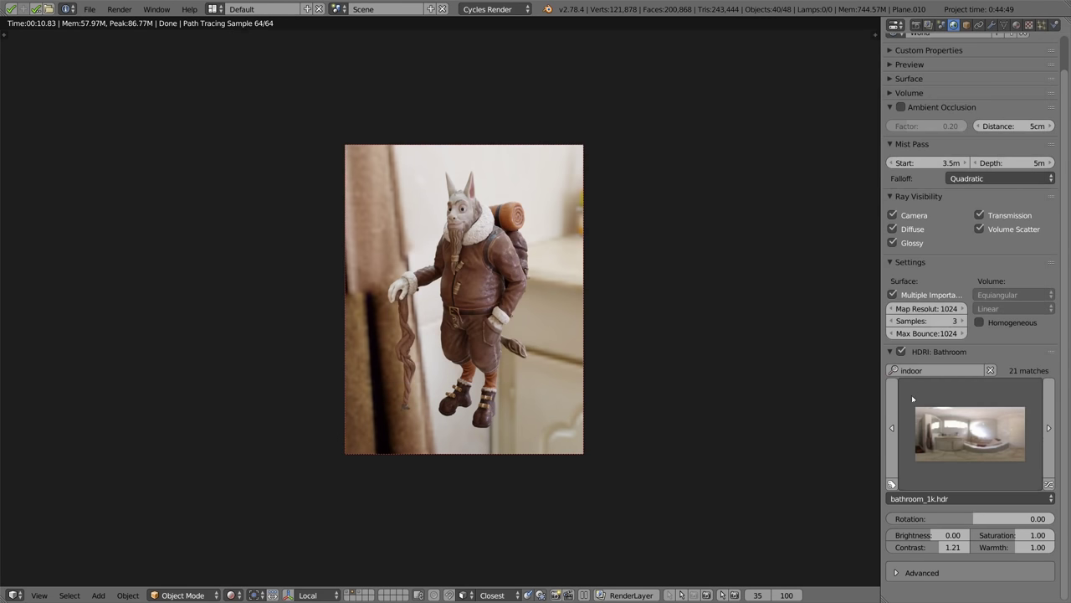
{"action": "left_click", "coordinate": [952, 424]}
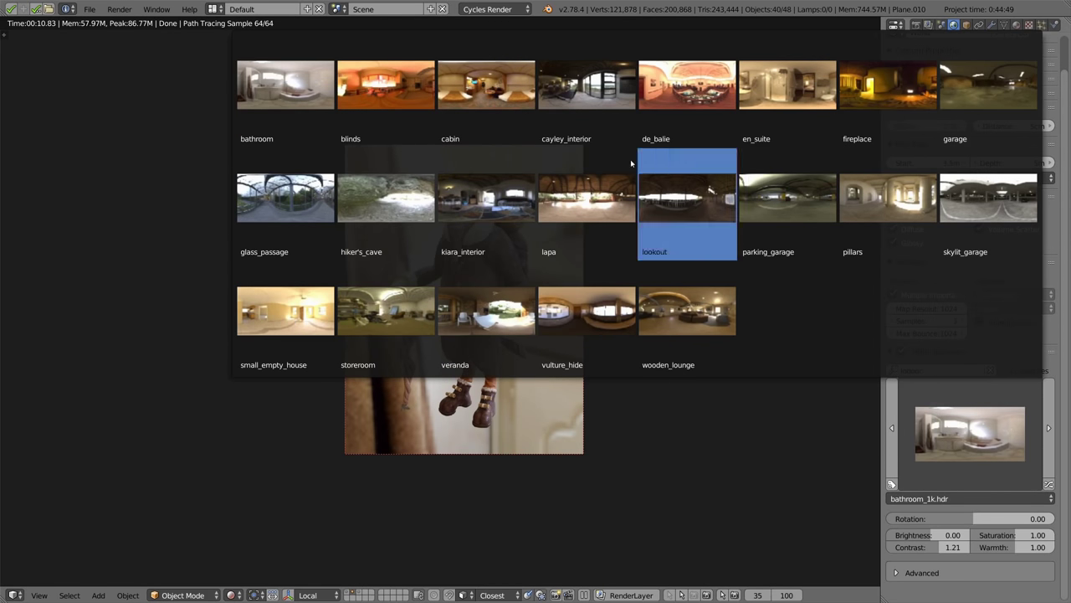
Add a 'bathroom' tag to the Bathroom HDRI, toggling Outdoor on and back off.
{"action": "left_click", "coordinate": [891, 484]}
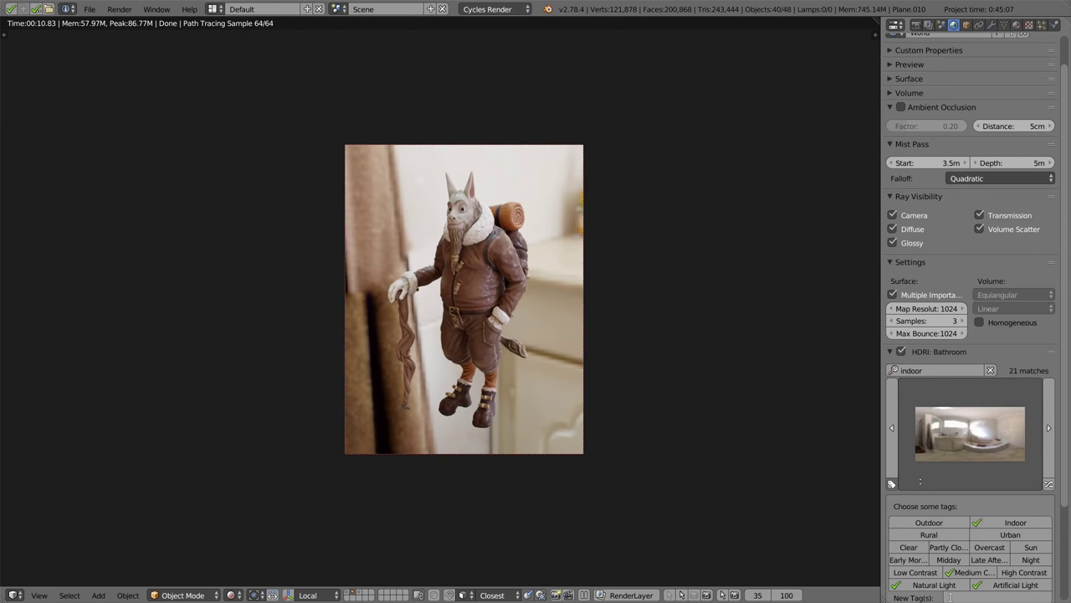
{"action": "scroll", "coordinate": [971, 435], "scroll_direction": "down", "scroll_amount": 3}
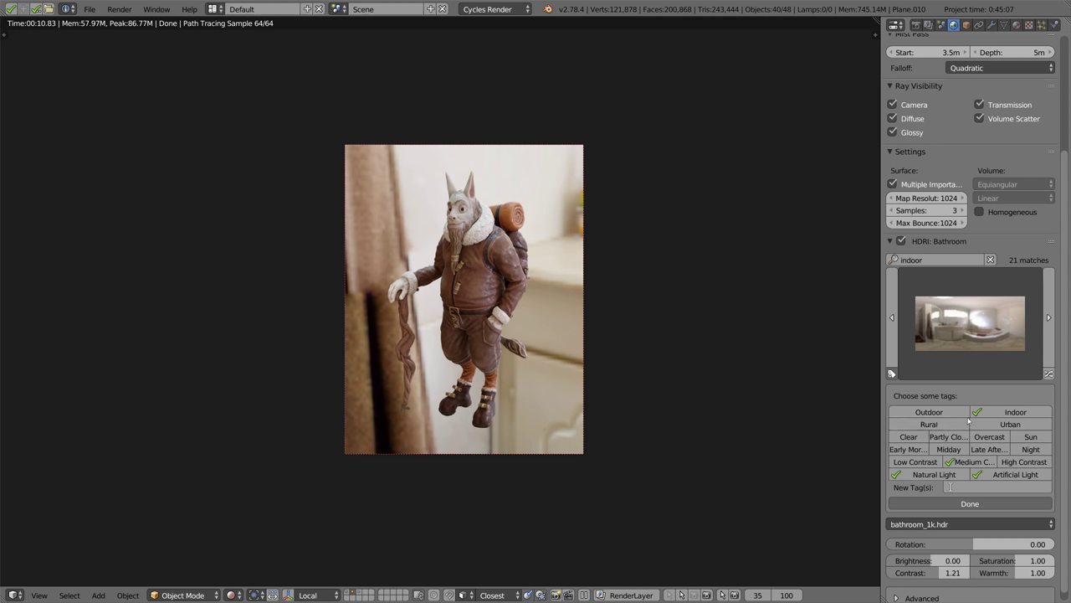
{"action": "left_click", "coordinate": [971, 488]}
{"action": "key", "text": "Return"}
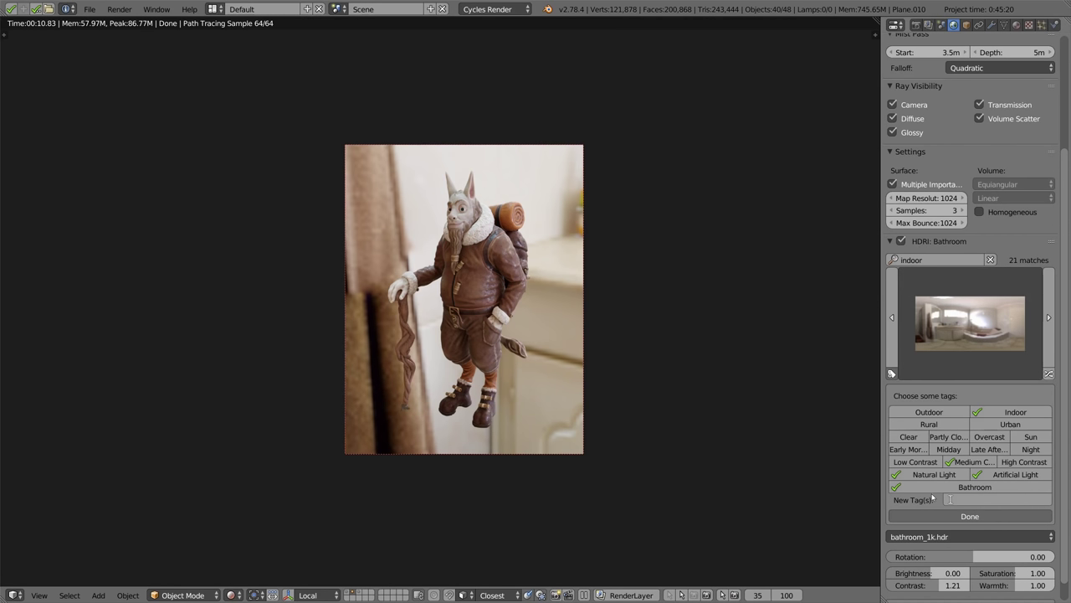
{"action": "left_click", "coordinate": [934, 413]}
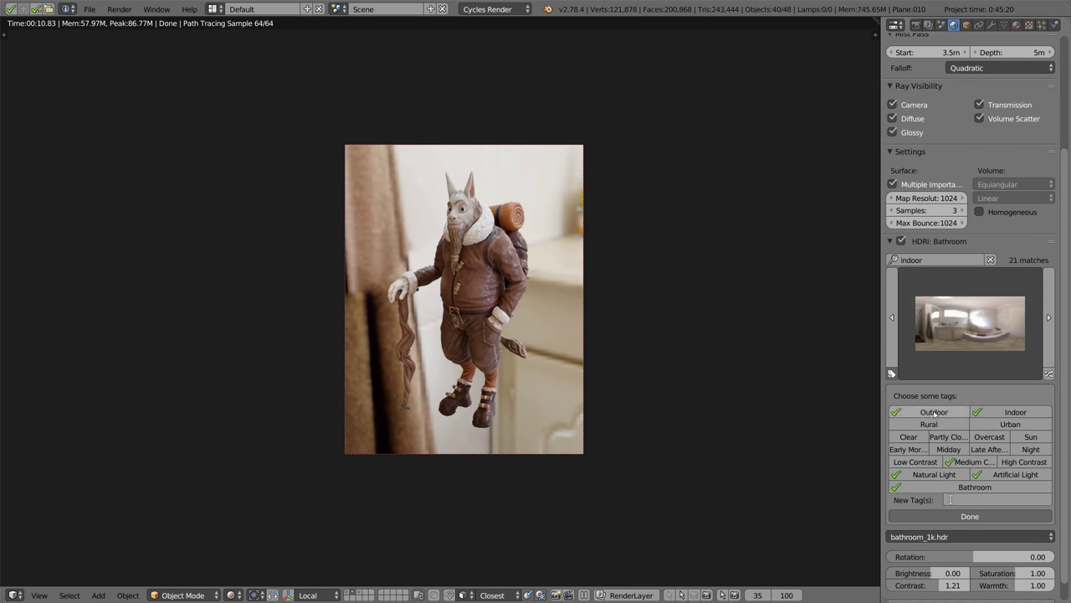
{"action": "left_click", "coordinate": [934, 413]}
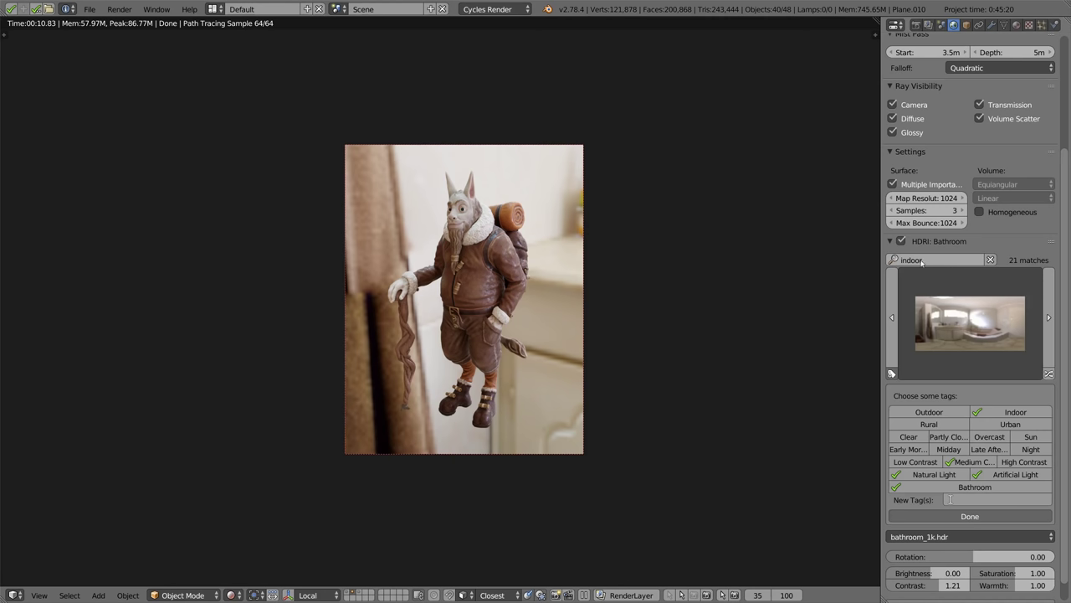
{"action": "left_click", "coordinate": [970, 322]}
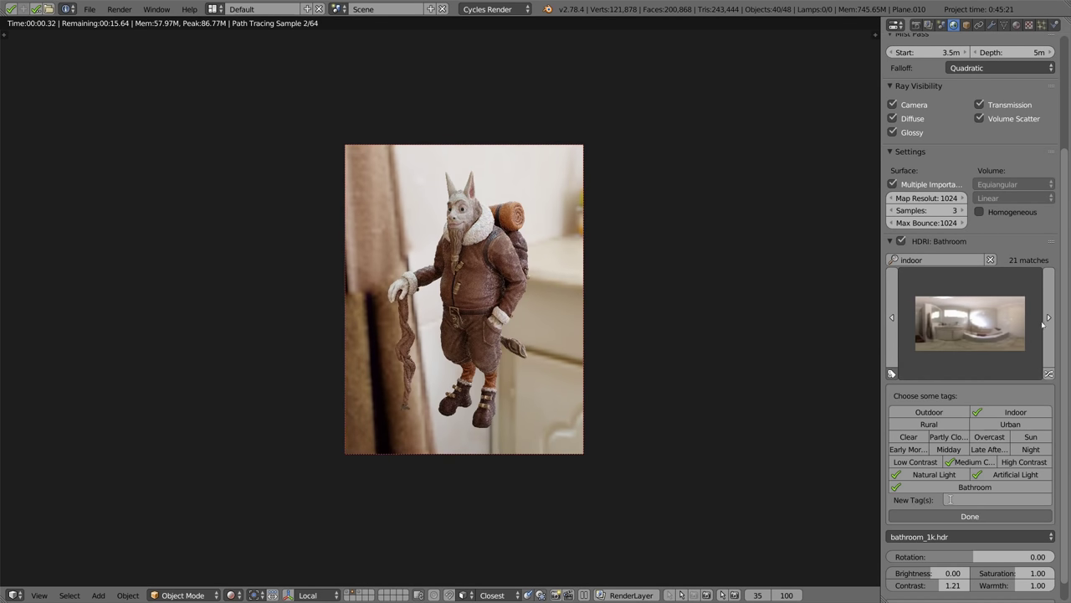
Step through Cayley Interior, Pillars and Veranda to the Parking Garage HDRI.
{"action": "left_click", "coordinate": [1049, 318]}
{"action": "left_click", "coordinate": [1048, 318]}
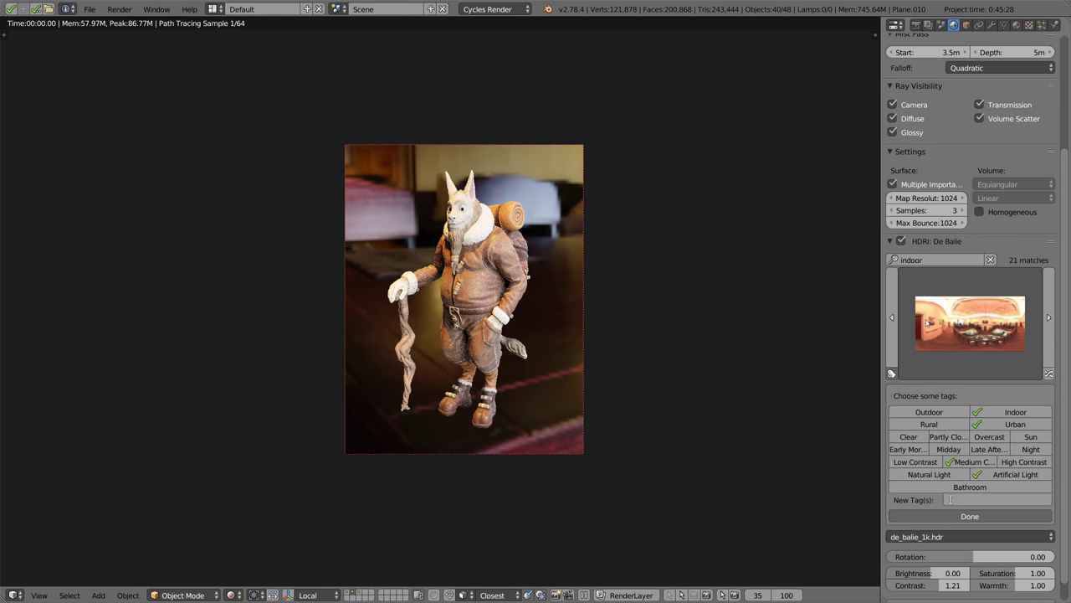
{"action": "left_click", "coordinate": [891, 318]}
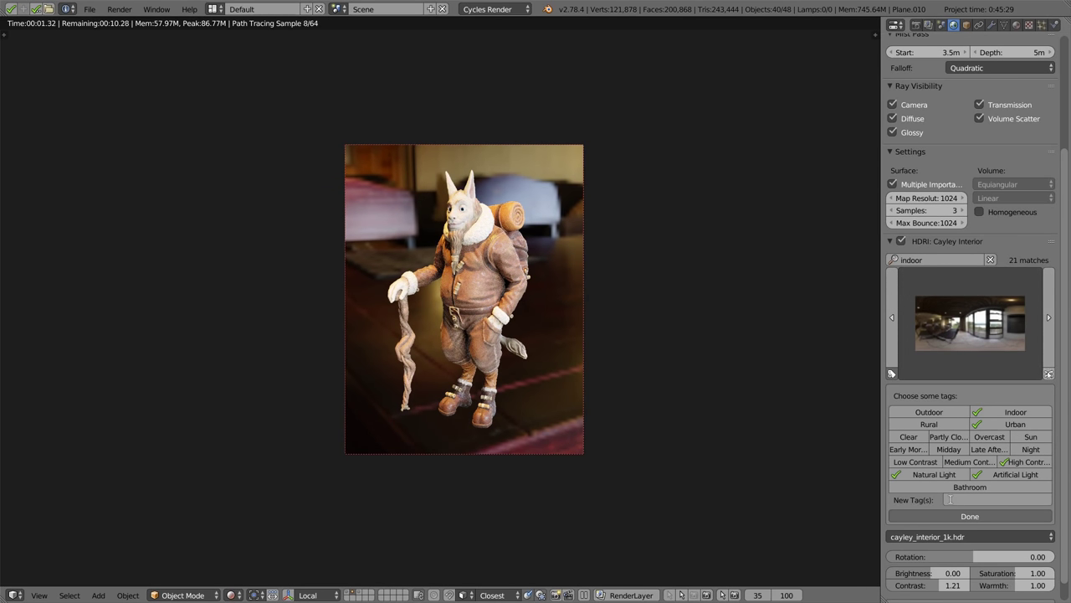
{"action": "left_click", "coordinate": [1049, 374]}
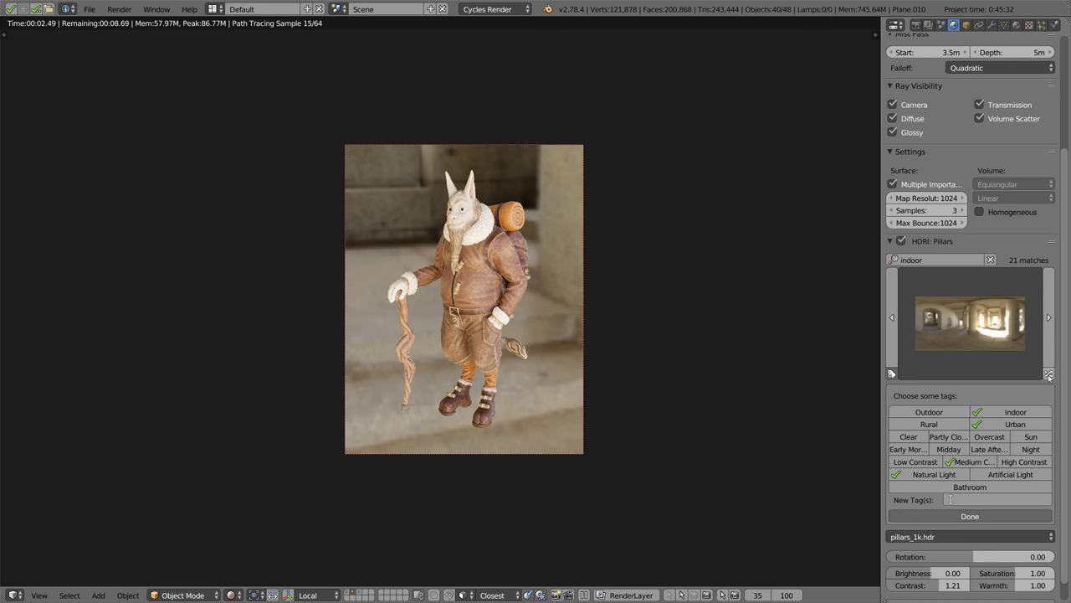
{"action": "left_click", "coordinate": [1048, 374]}
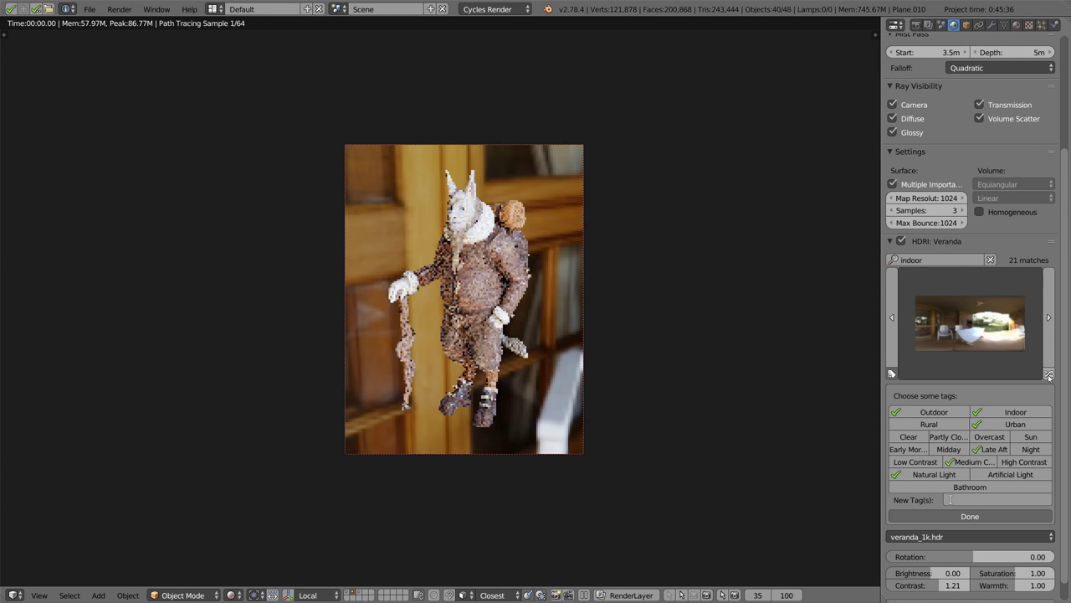
{"action": "left_click", "coordinate": [1048, 374]}
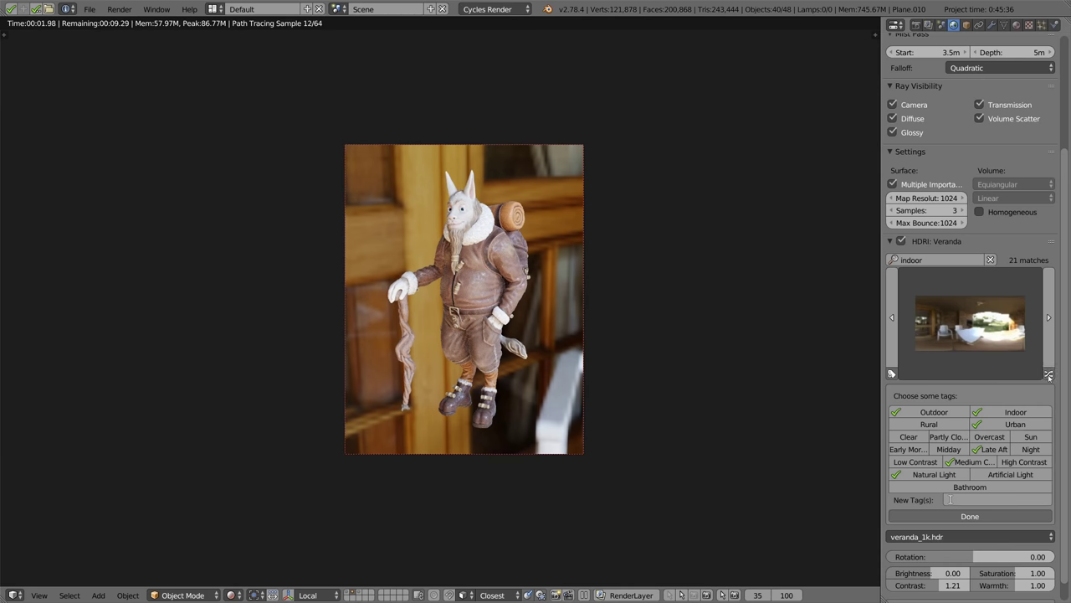
Finish tagging, rotate the HDRI, and adjust brightness, contrast (1.7) and saturation.
{"action": "left_click", "coordinate": [891, 374]}
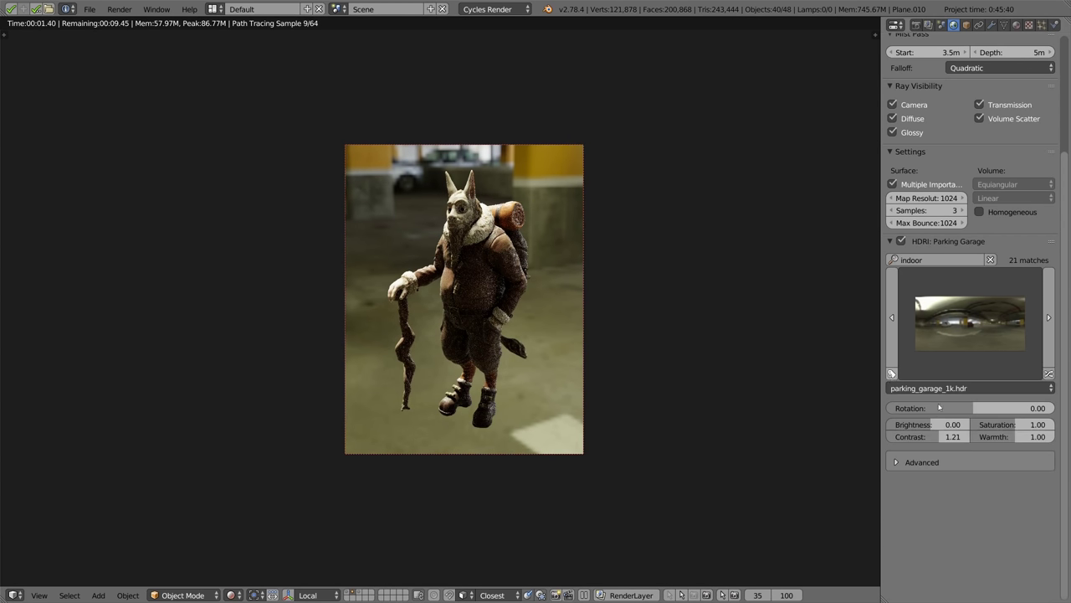
{"action": "left_click_drag", "start_coordinate": [962, 408], "coordinate": [985, 407]}
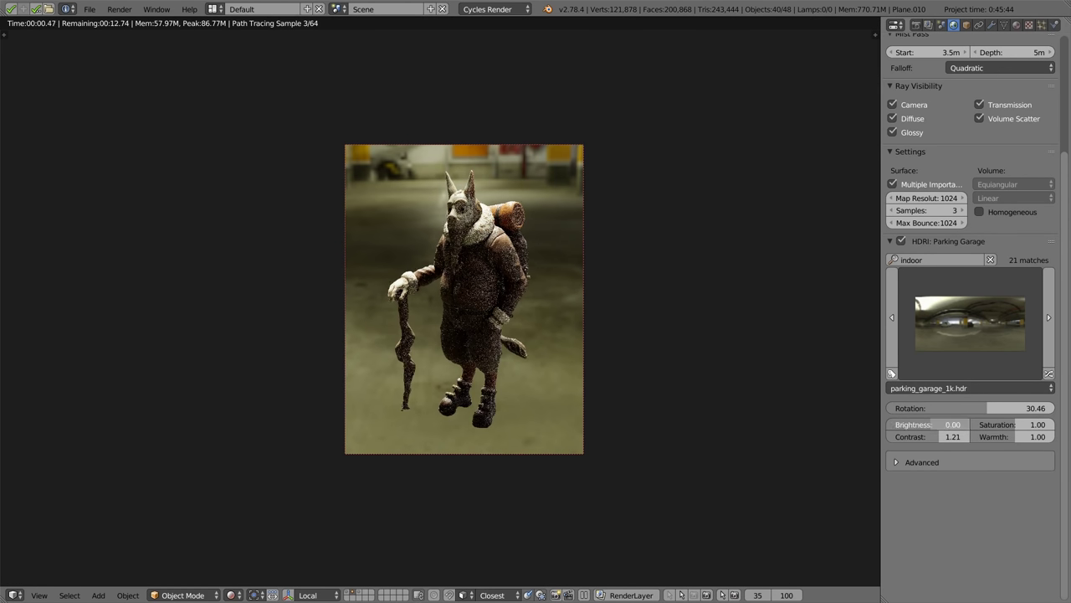
{"action": "mouse_move", "coordinate": [921, 425]}
{"action": "left_mouse_down"}
{"action": "mouse_move", "coordinate": [954, 425]}
{"action": "mouse_move", "coordinate": [933, 437]}
{"action": "left_mouse_up"}
{"action": "left_click", "coordinate": [957, 437]}
{"action": "type", "text": "1.7"}
{"action": "key", "text": "Return"}
{"action": "mouse_move", "coordinate": [1016, 424]}
{"action": "left_mouse_down"}
{"action": "mouse_move", "coordinate": [998, 424]}
{"action": "mouse_move", "coordinate": [1017, 425]}
{"action": "mouse_move", "coordinate": [997, 437]}
{"action": "mouse_move", "coordinate": [1033, 437]}
{"action": "mouse_move", "coordinate": [1014, 437]}
{"action": "left_mouse_up"}
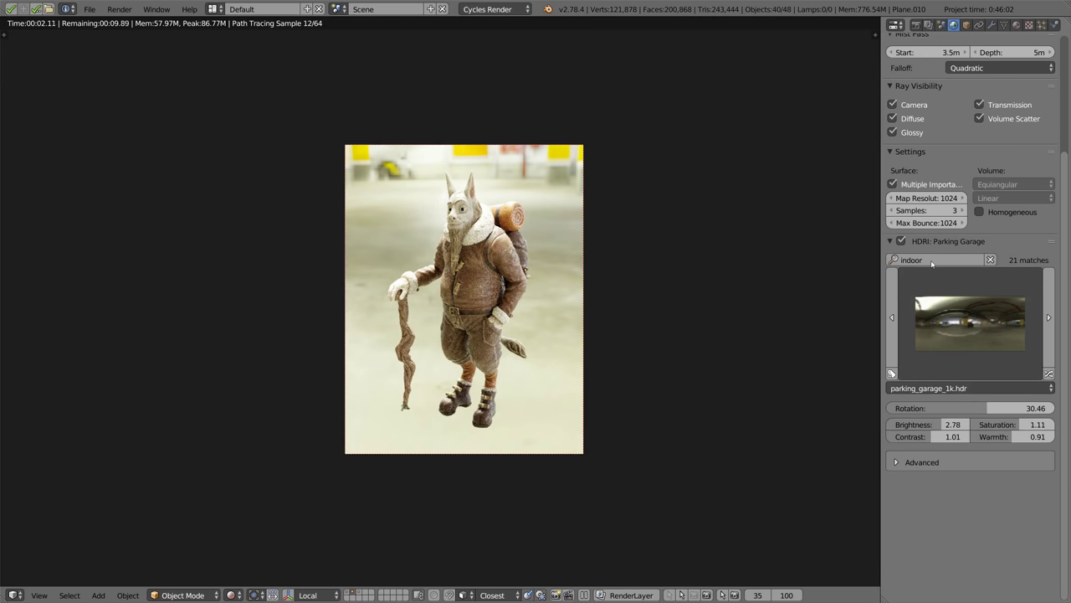
Switch to the Rathaus HDRI via search, reset brightness to 0.00 and lower warmth to 0.51.
{"action": "left_click", "coordinate": [929, 260]}
{"action": "type", "text": "rathau"}
{"action": "key", "text": "Return"}
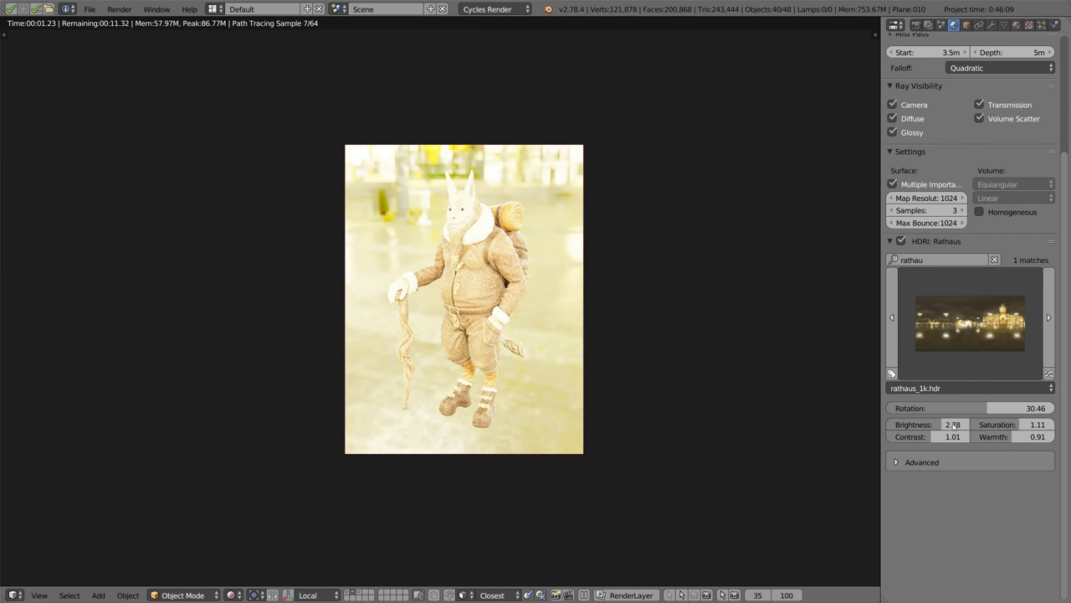
{"action": "key", "text": "BackSpace"}
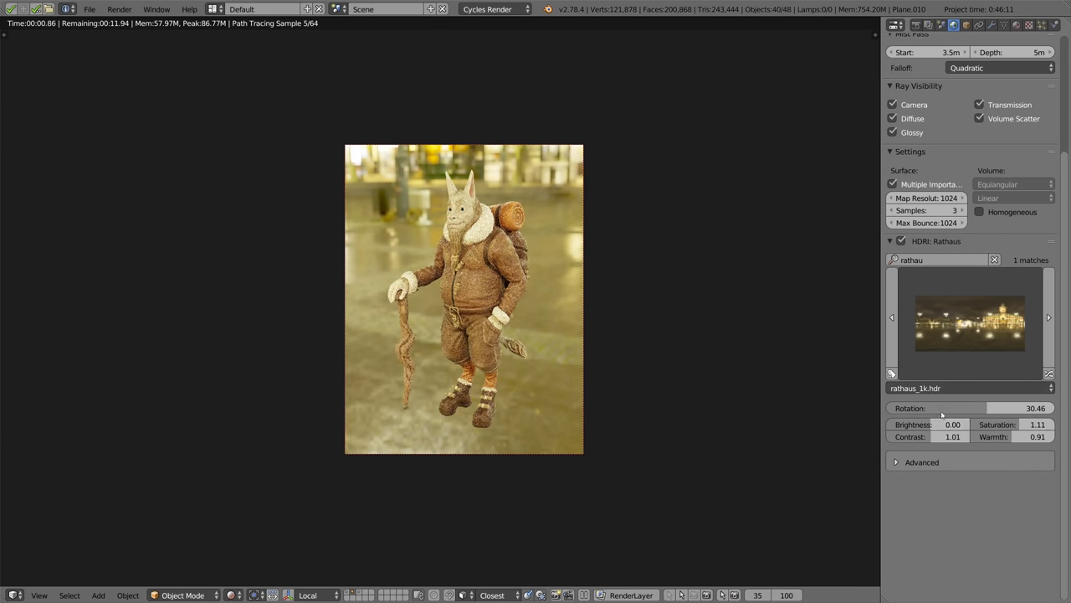
{"action": "left_click_drag", "start_coordinate": [1014, 439], "coordinate": [997, 438]}
In the advanced HDRI settings, lower the Rathaus HDRI tint from 1.00 to 0.79.
{"action": "left_click", "coordinate": [898, 463]}
{"action": "scroll", "coordinate": [941, 365], "scroll_direction": "down", "scroll_amount": 1}
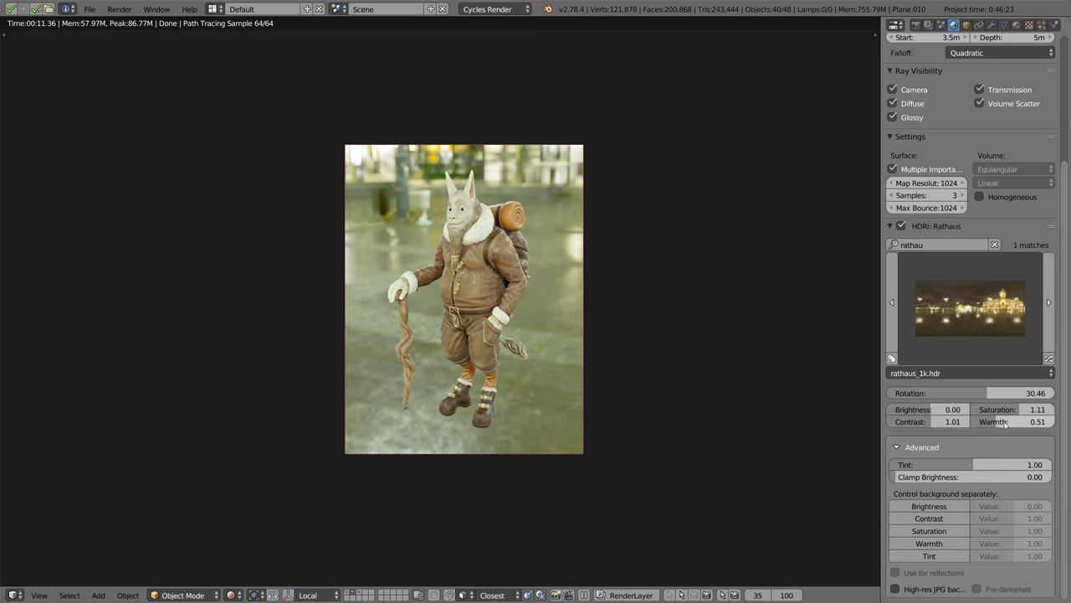
{"action": "left_click_drag", "start_coordinate": [1012, 465], "coordinate": [994, 453]}
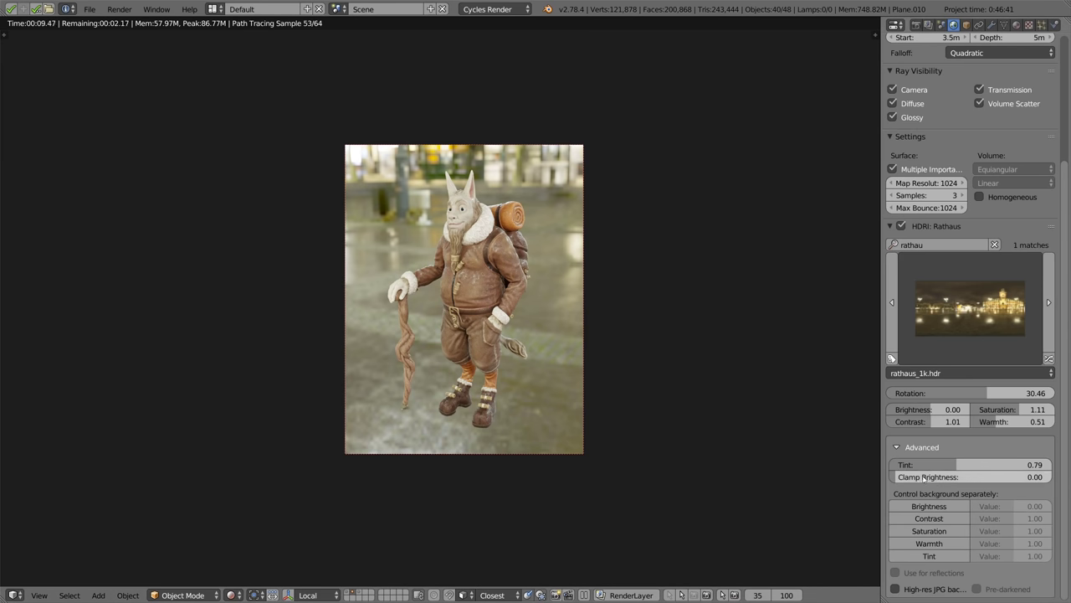
Search HDRIs for 'sun', pick Tears Of Steel Bridge, and rotate it to -64.62.
{"action": "left_click", "coordinate": [908, 244]}
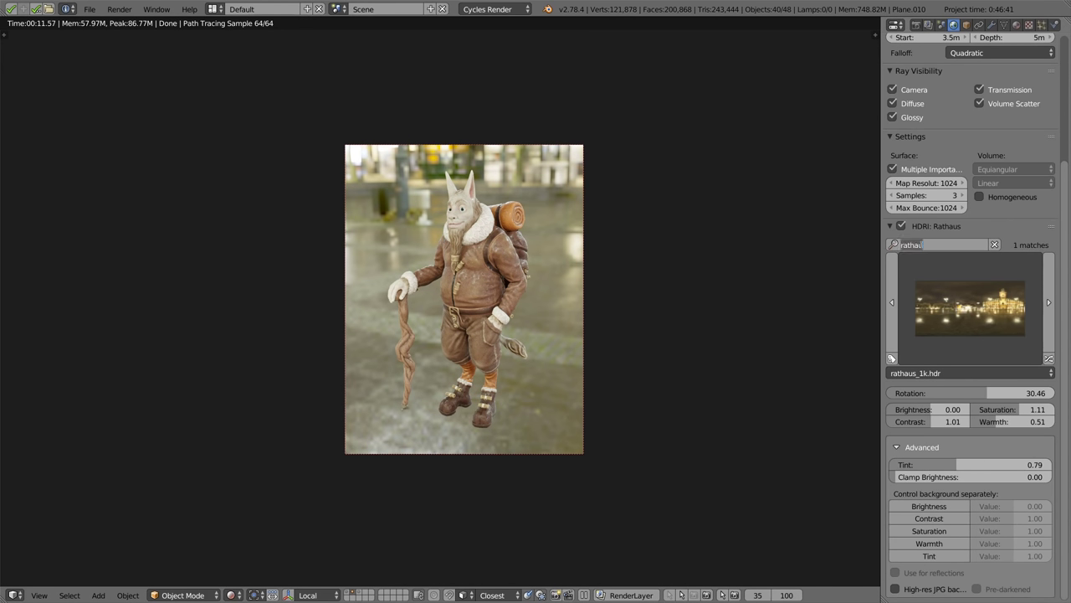
{"action": "type", "text": "sun"}
{"action": "key", "text": "Return"}
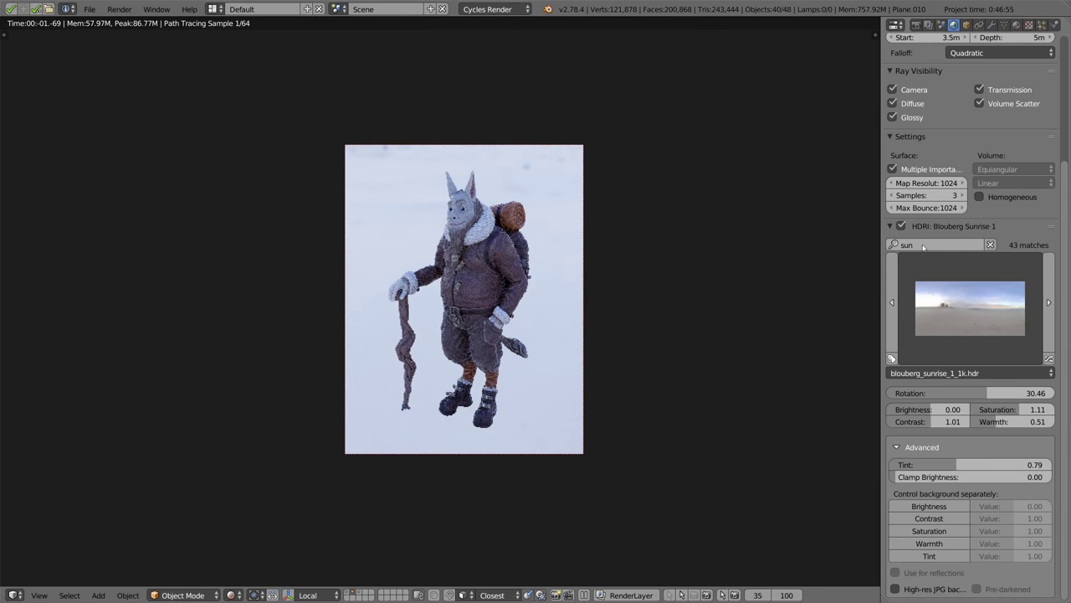
{"action": "left_click", "coordinate": [1049, 358]}
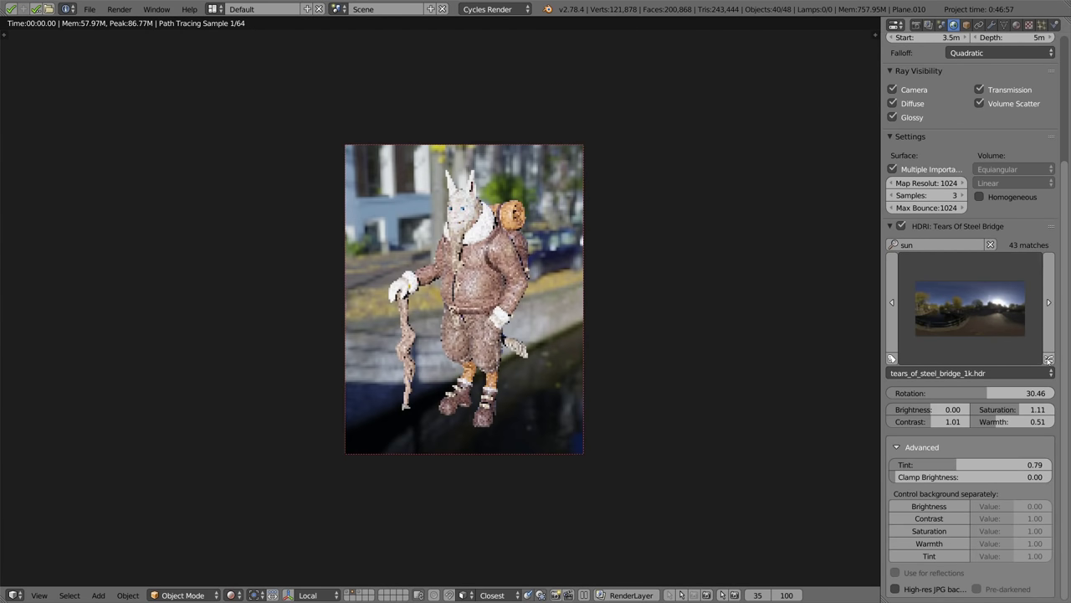
{"action": "left_click_drag", "start_coordinate": [956, 394], "coordinate": [946, 394]}
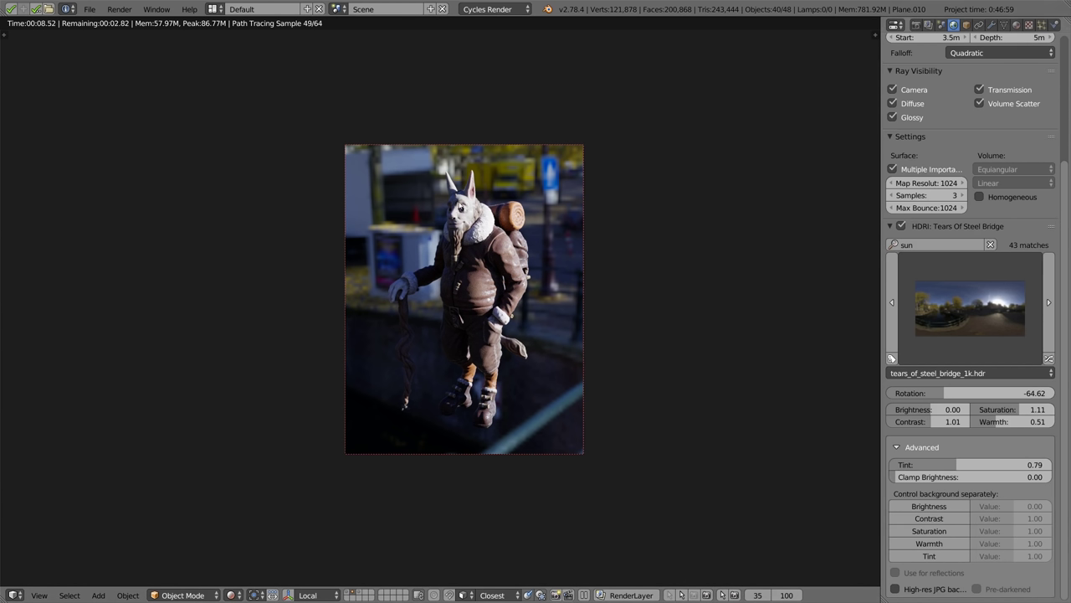
Set the HDRI brightness to 2.46 and clamp brightness to 11968.08.
{"action": "left_click_drag", "start_coordinate": [907, 477], "coordinate": [1015, 481]}
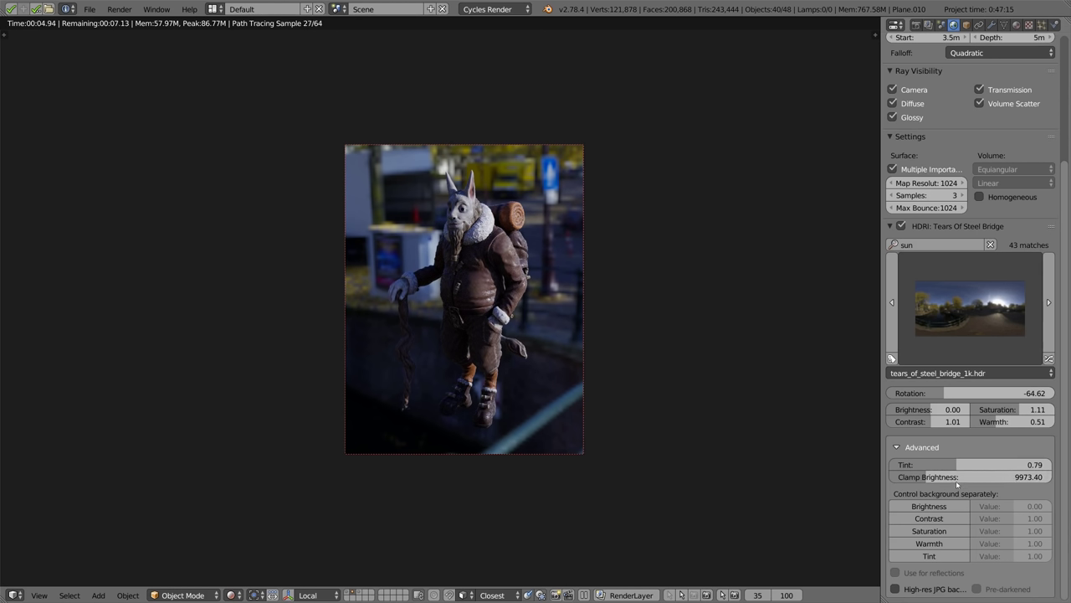
{"action": "mouse_move", "coordinate": [937, 482]}
{"action": "left_mouse_down"}
{"action": "mouse_move", "coordinate": [1027, 477]}
{"action": "mouse_move", "coordinate": [949, 483]}
{"action": "left_mouse_up"}
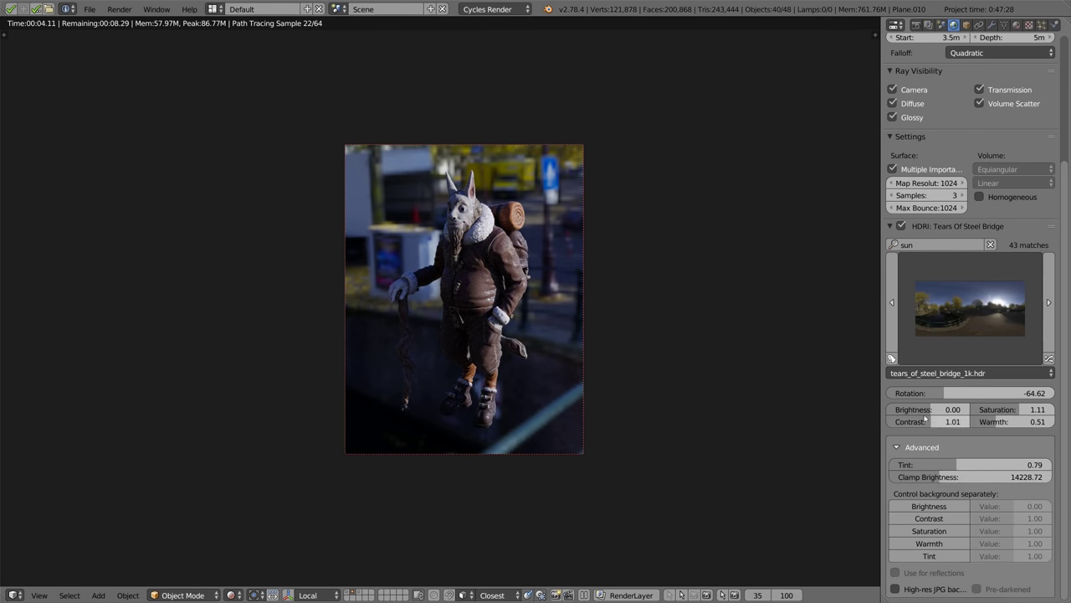
{"action": "left_click_drag", "start_coordinate": [929, 409], "coordinate": [943, 409]}
{"action": "left_click_drag", "start_coordinate": [958, 477], "coordinate": [935, 476]}
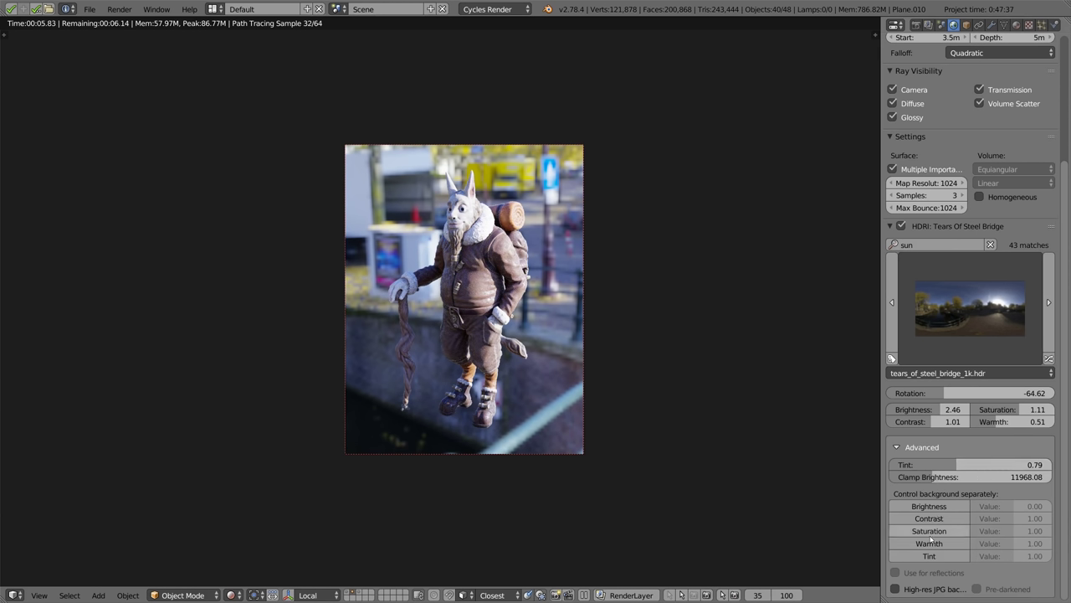
{"action": "left_click", "coordinate": [933, 505]}
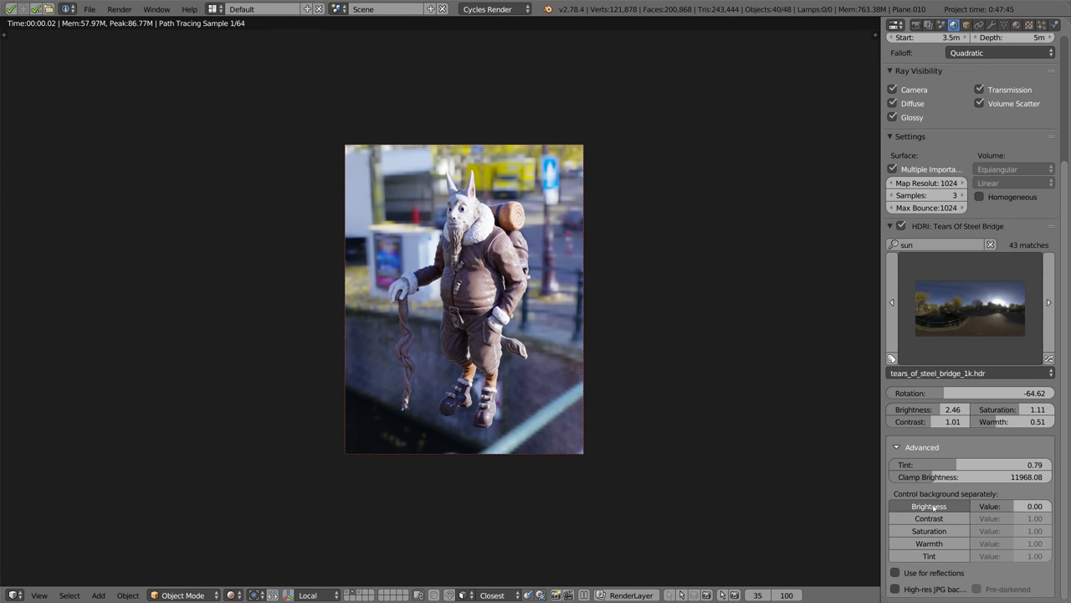
{"action": "left_click_drag", "start_coordinate": [1005, 509], "coordinate": [1046, 508]}
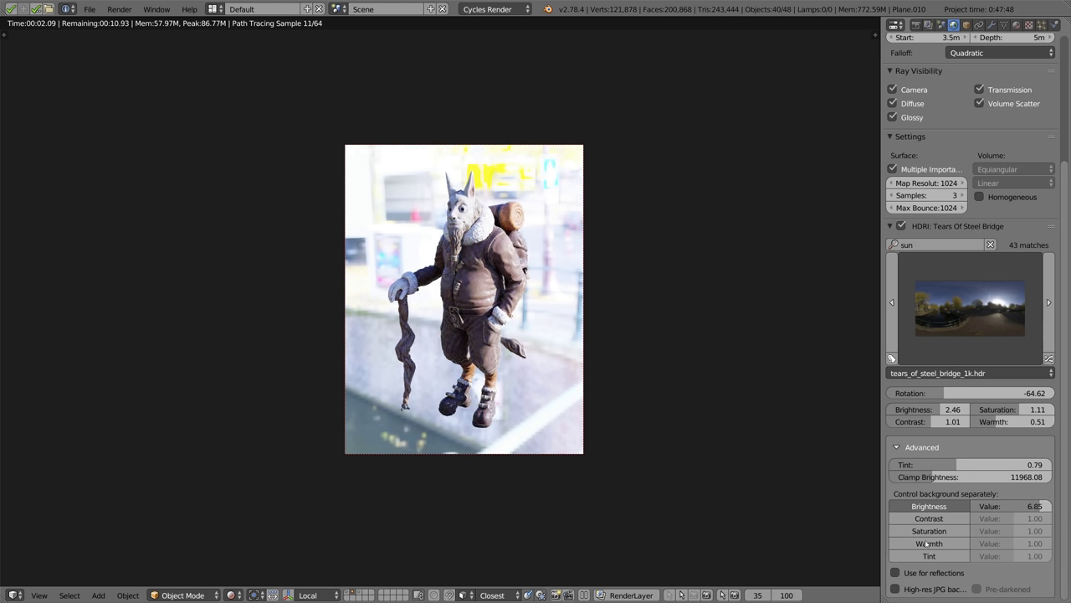
{"action": "left_click", "coordinate": [996, 507]}
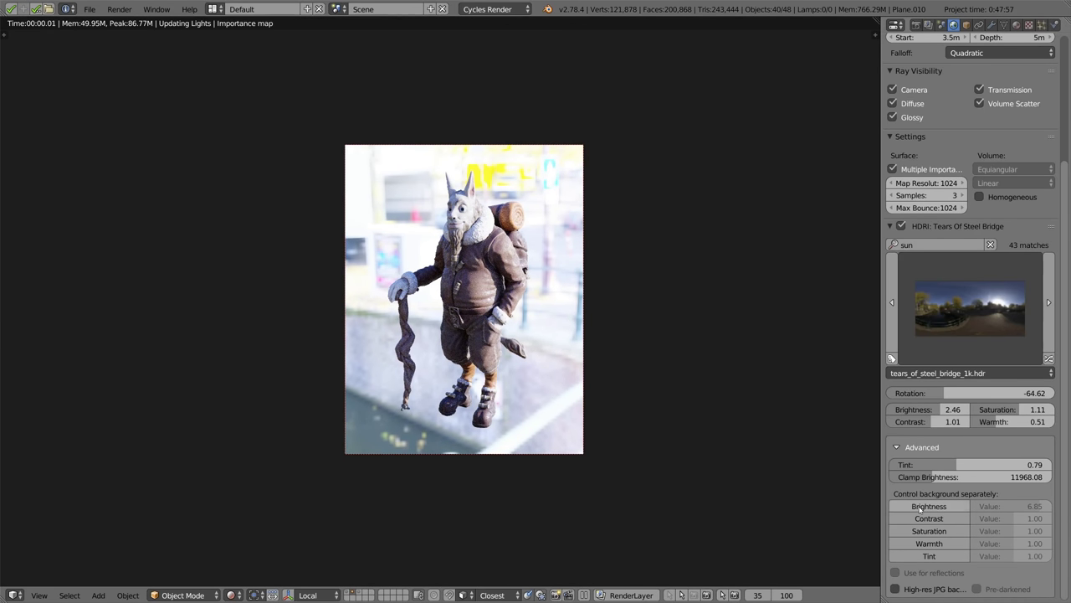
{"action": "left_click", "coordinate": [995, 505]}
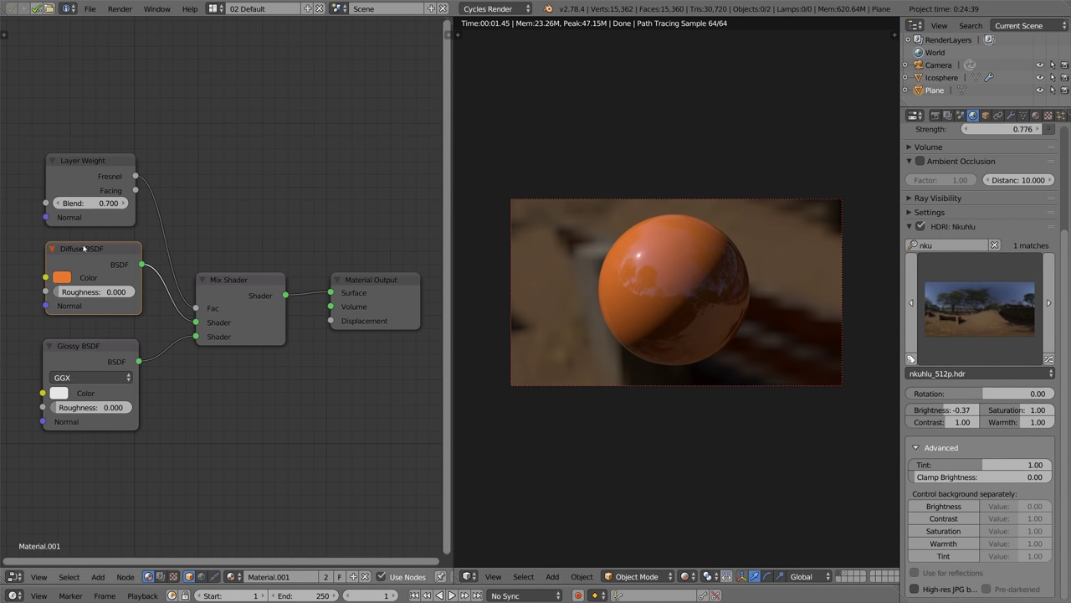
Select the Layer Weight node and orbit around the sphere scene to inspect it.
{"action": "left_click", "coordinate": [90, 357]}
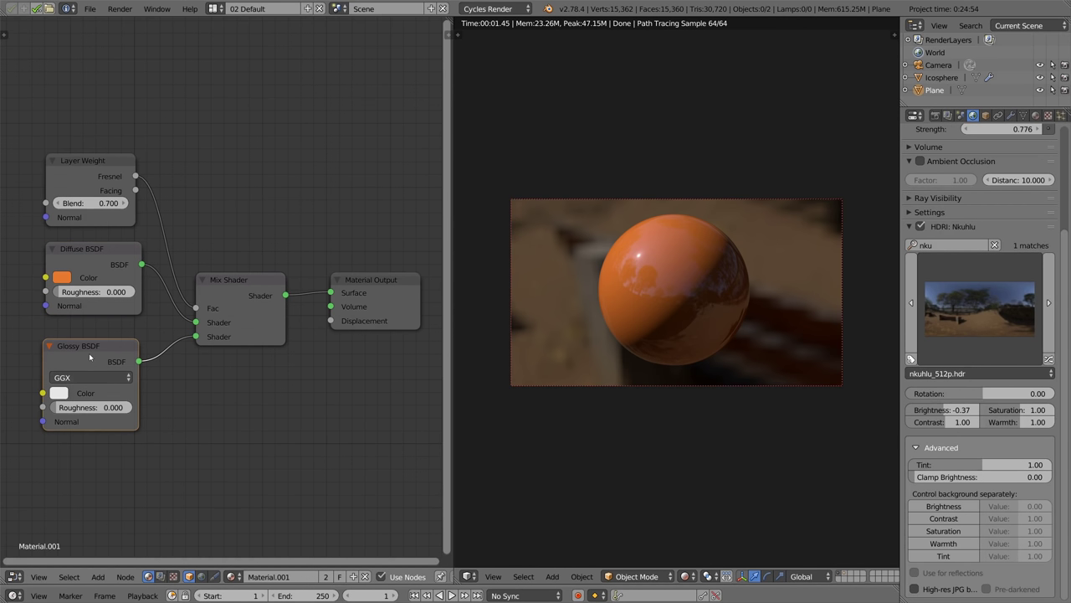
{"action": "left_click", "coordinate": [96, 178]}
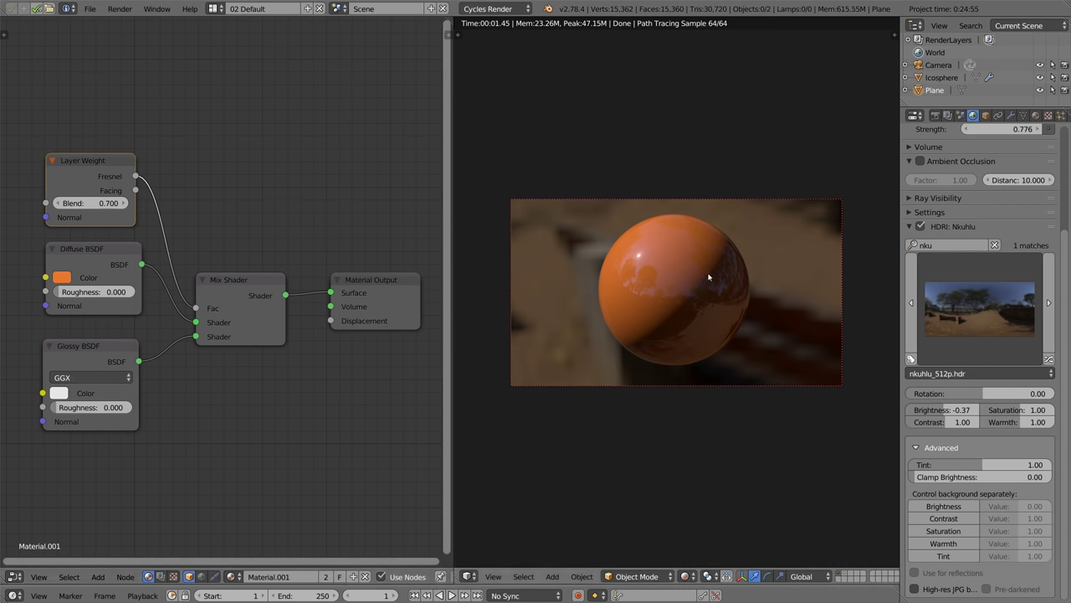
{"action": "middle_click_drag", "start_coordinate": [665, 287], "coordinate": [610, 329]}
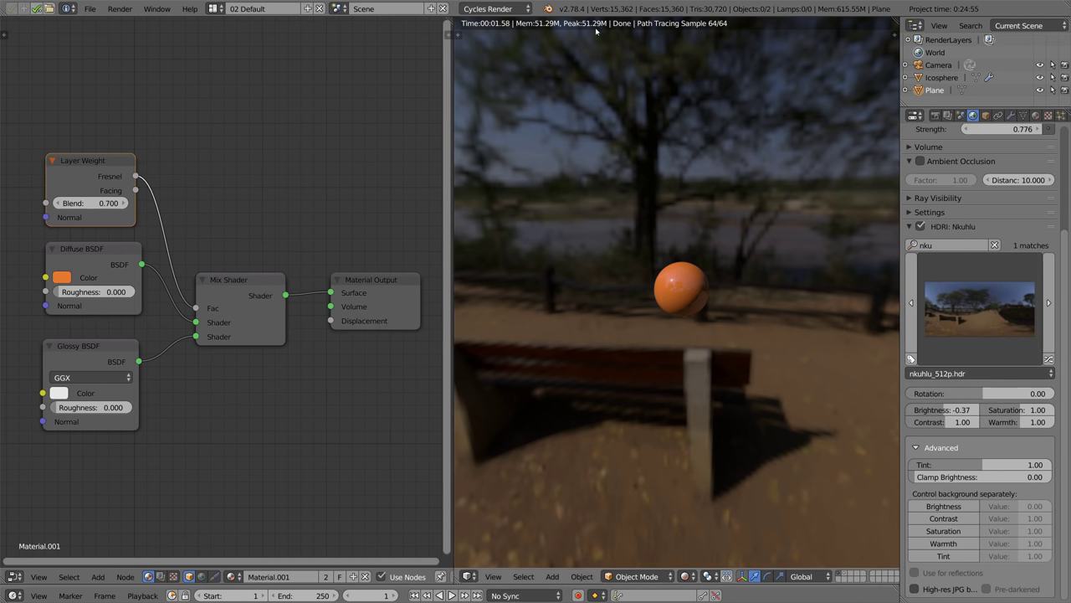
{"action": "middle_click_drag", "start_coordinate": [705, 282], "coordinate": [675, 287]}
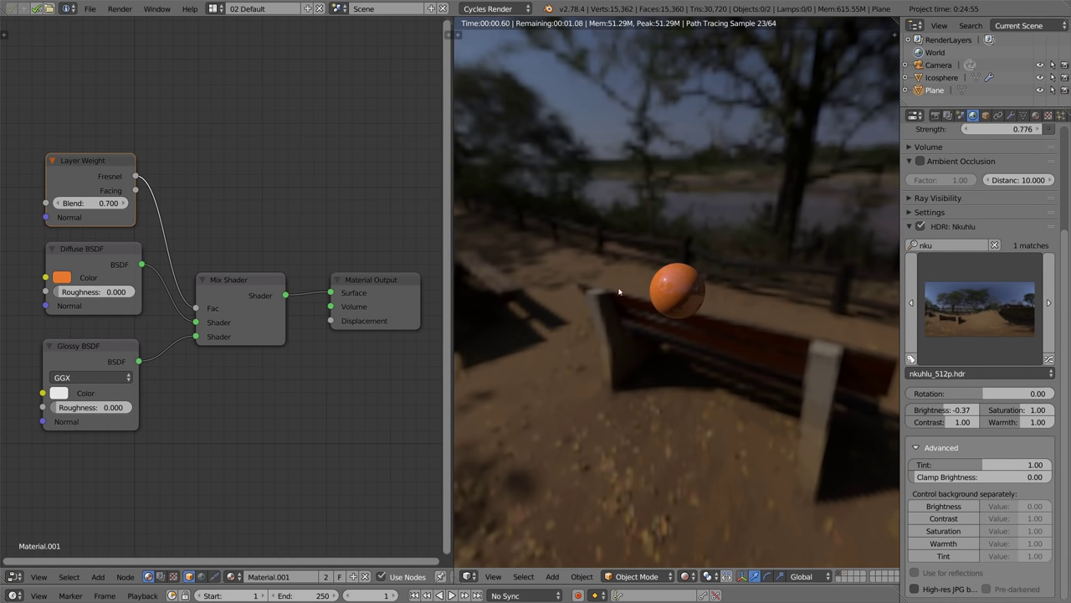
{"action": "key", "text": "KP_0"}
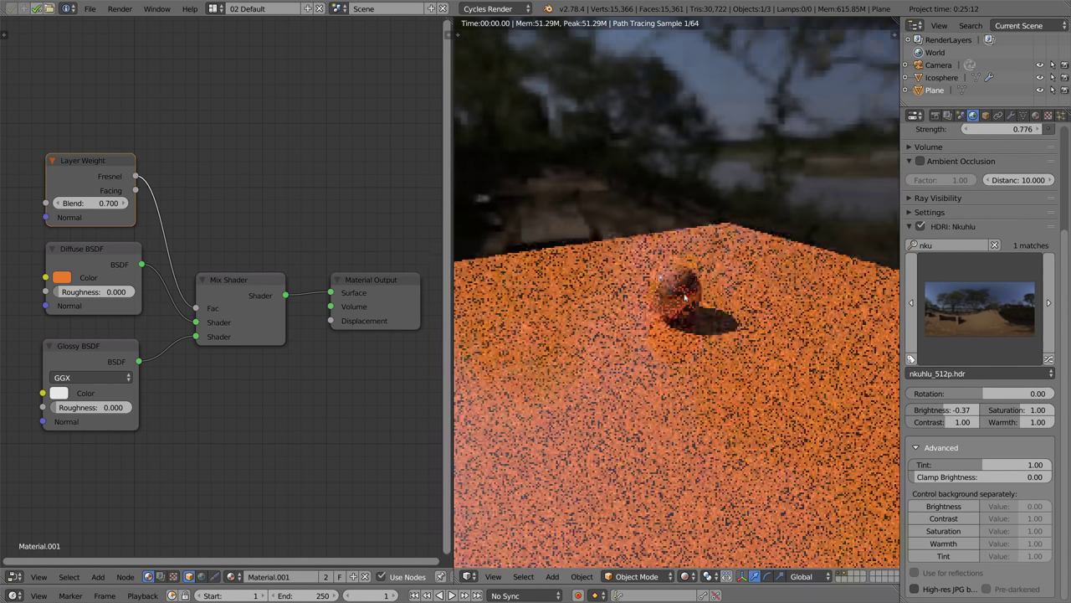
{"action": "scroll", "coordinate": [608, 332], "scroll_direction": "up", "scroll_amount": 2}
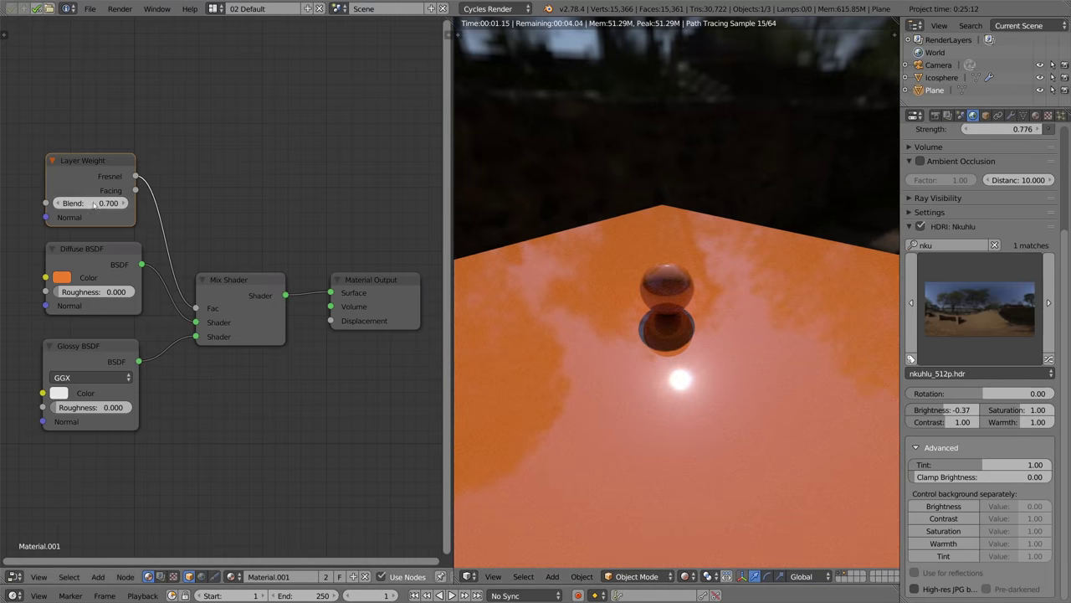
Set the Layer Weight Blend to 0.9 and orbit to check the plane and sphere.
{"action": "left_click_drag", "start_coordinate": [84, 203], "coordinate": [109, 203]}
{"action": "double_click", "coordinate": [91, 203]}
{"action": "type", "text": "0.9"}
{"action": "key", "text": "Return"}
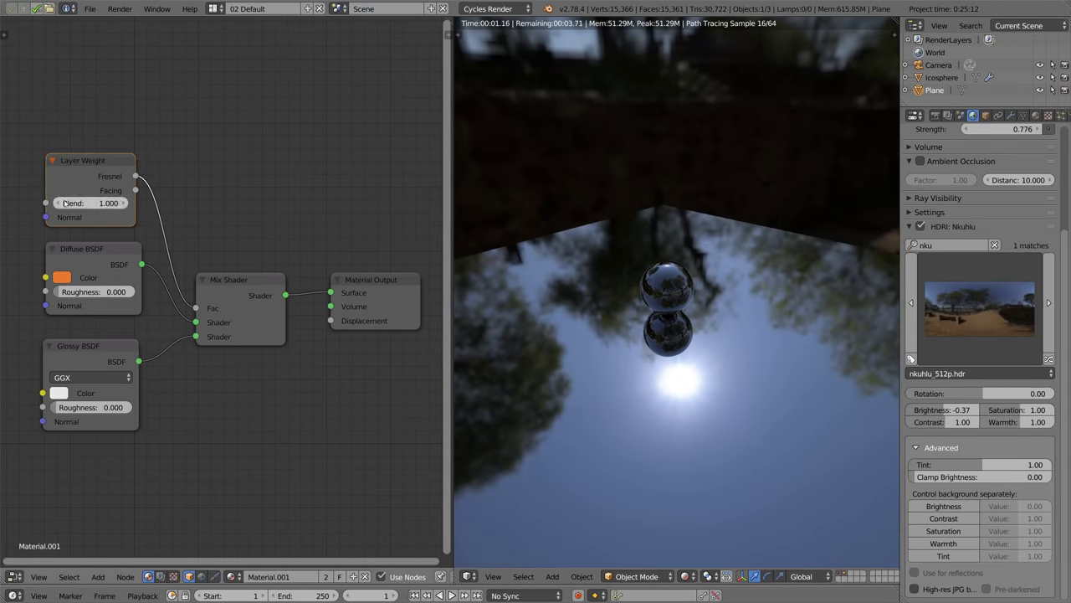
{"action": "middle_click_drag", "start_coordinate": [642, 339], "coordinate": [569, 351]}
{"action": "scroll", "coordinate": [602, 360], "scroll_direction": "down", "scroll_amount": 5}
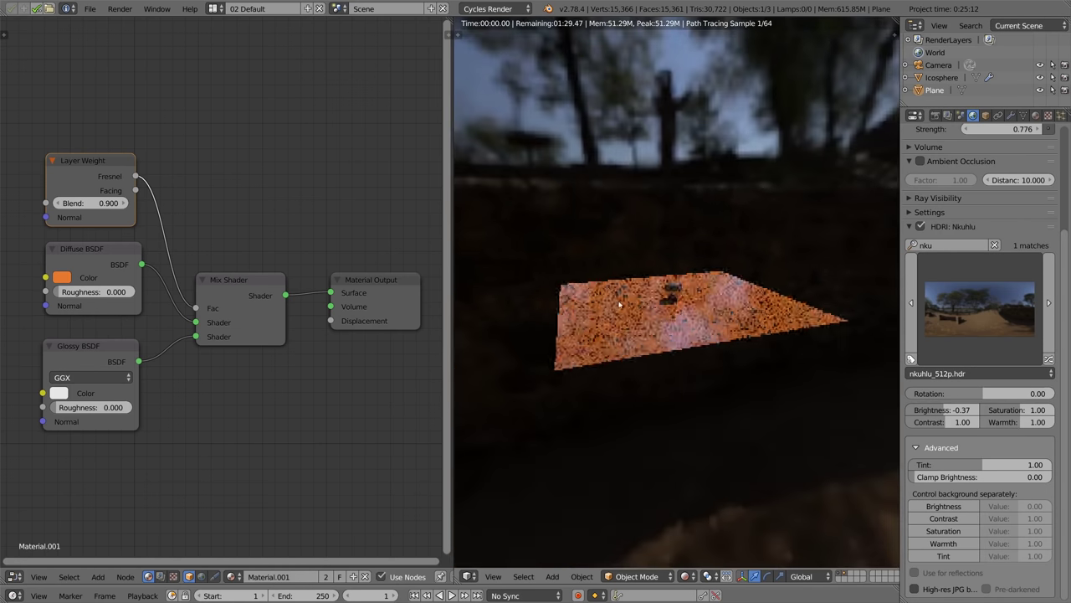
{"action": "middle_click_drag", "start_coordinate": [616, 175], "coordinate": [716, 302]}
{"action": "scroll", "coordinate": [646, 310], "scroll_direction": "up", "scroll_amount": 5}
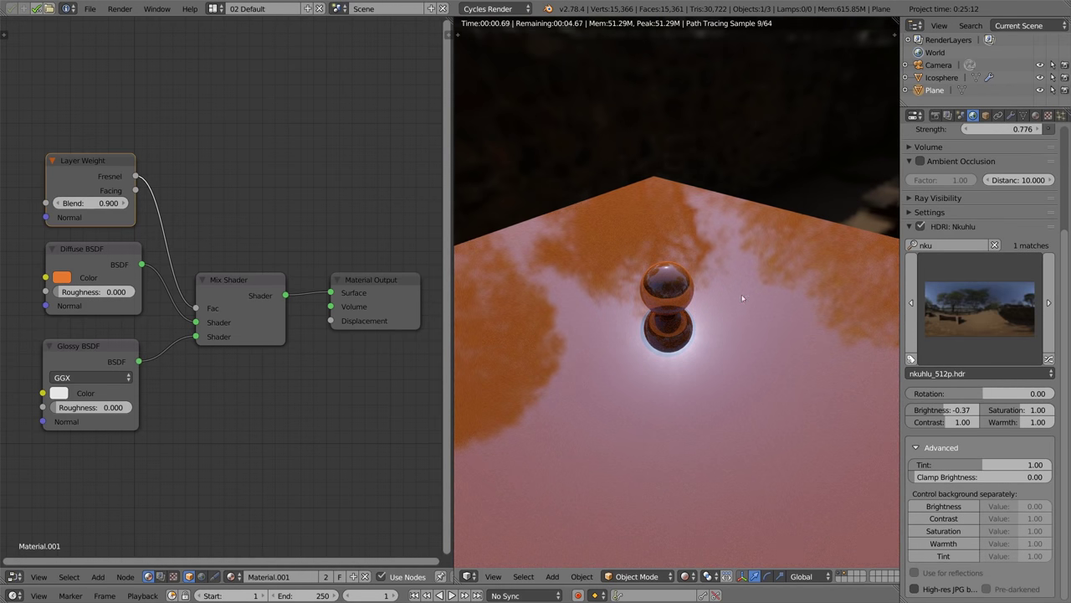
Switch the HDRI to nkuhlu_16k.hdr and orbit to check the sharper reflections.
{"action": "key", "text": "KP_0"}
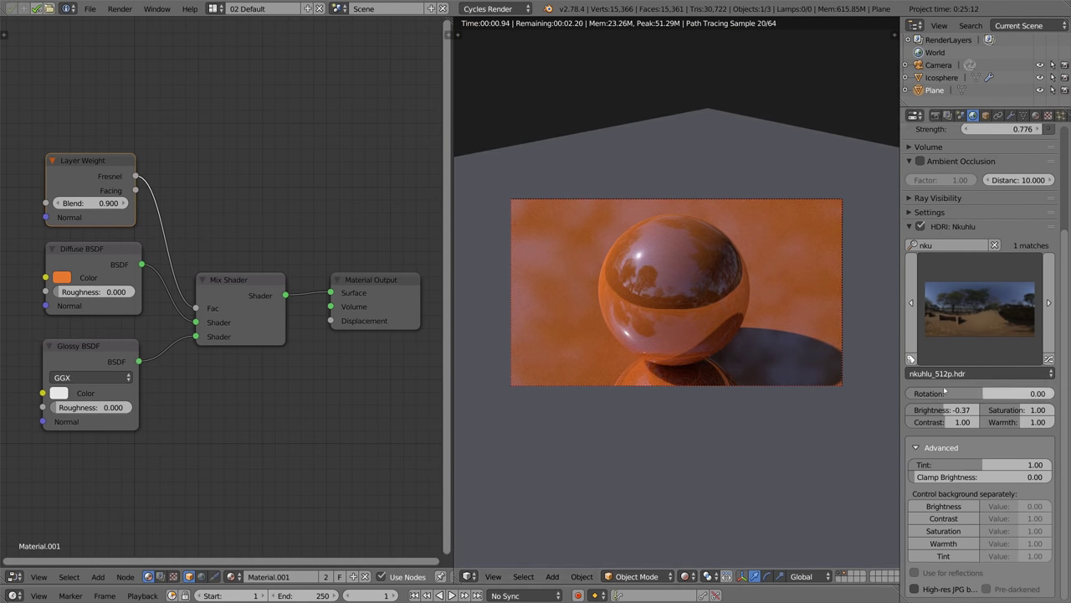
{"action": "left_click", "coordinate": [946, 374]}
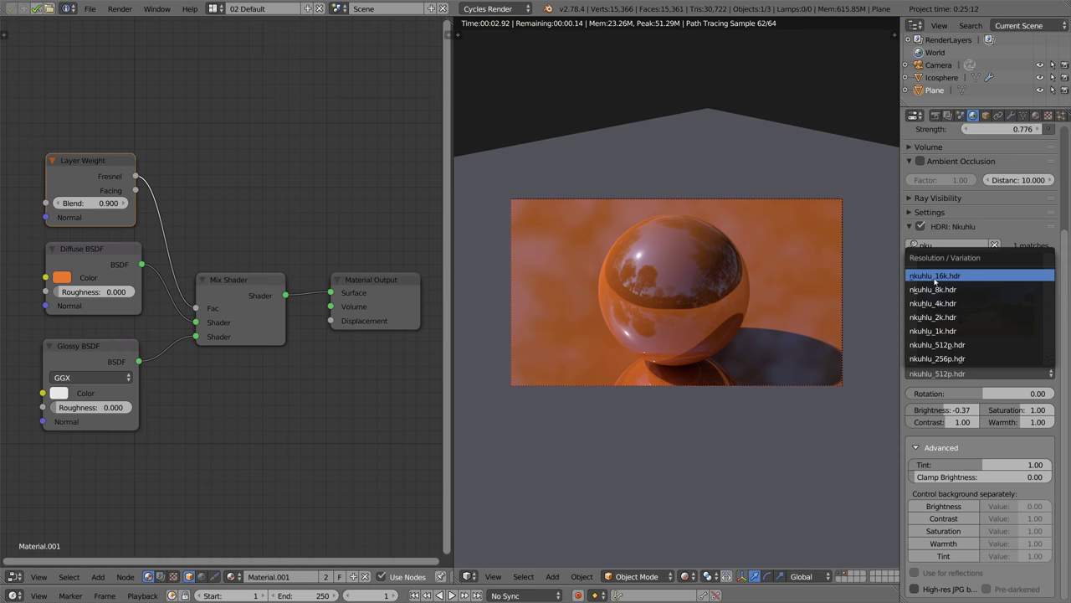
{"action": "left_click", "coordinate": [935, 280]}
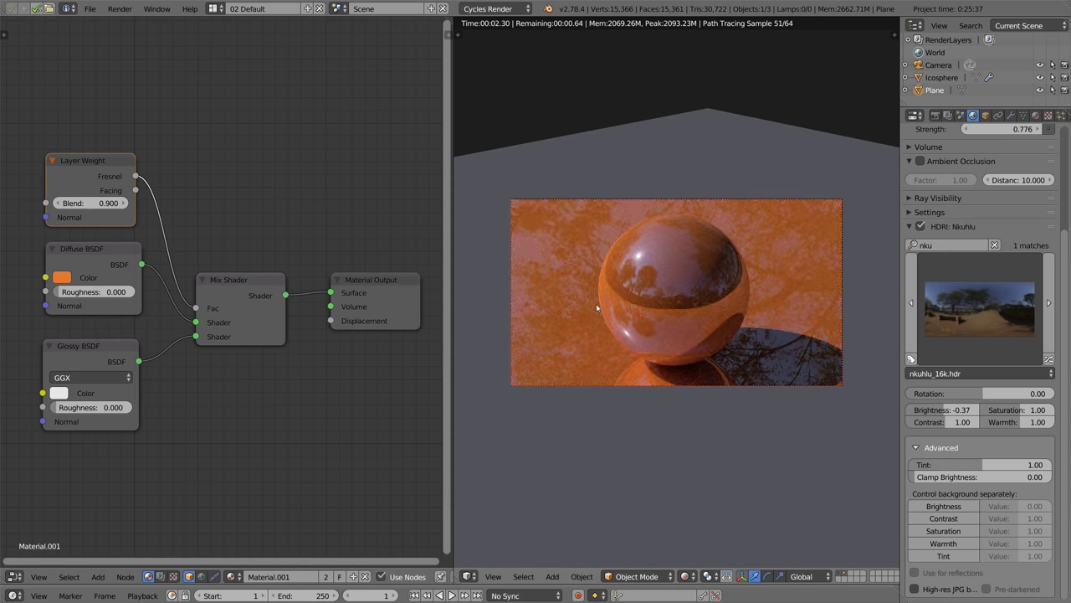
{"action": "key", "text": "KP_0"}
{"action": "middle_click_drag", "start_coordinate": [770, 142], "coordinate": [741, 162]}
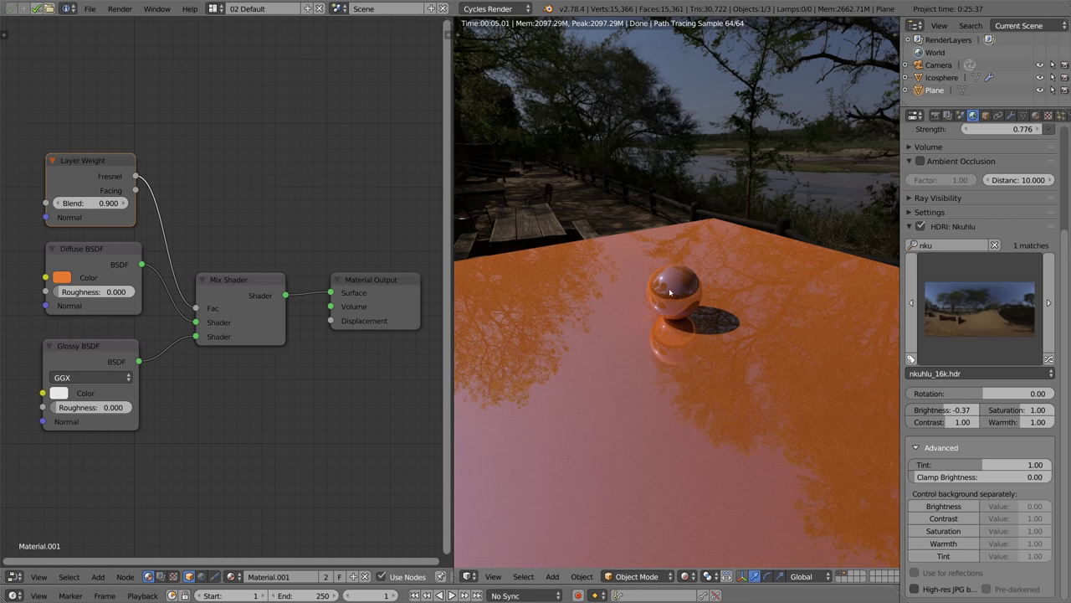
{"action": "middle_click_drag", "start_coordinate": [669, 291], "coordinate": [646, 275]}
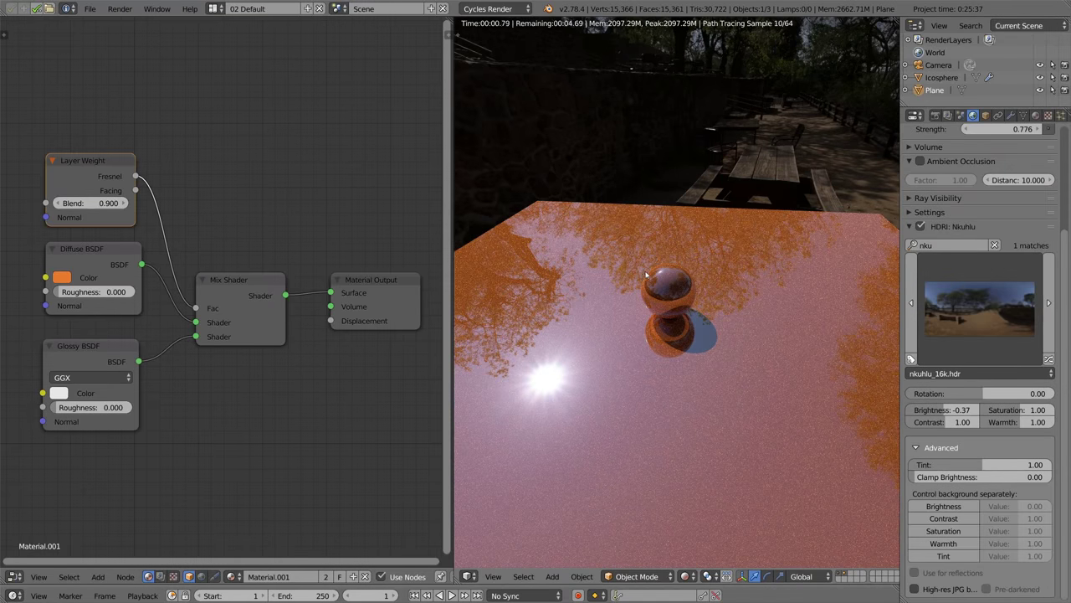
{"action": "key", "text": "KP_0"}
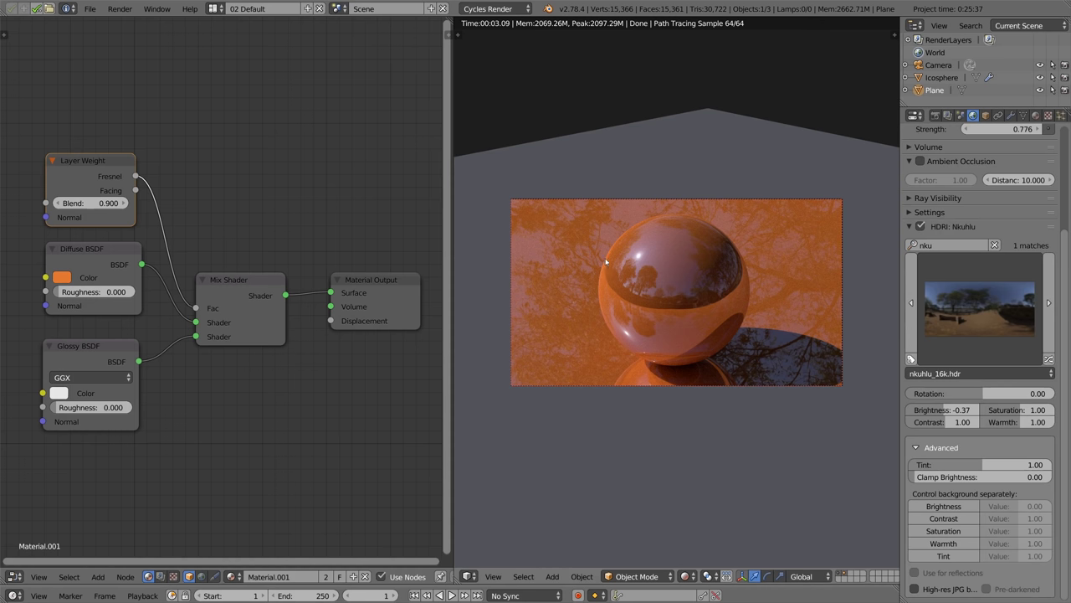
Switch the HDRI to nkuhlu_256p.hdr and orbit to compare the sun's reflection.
{"action": "left_click", "coordinate": [943, 373]}
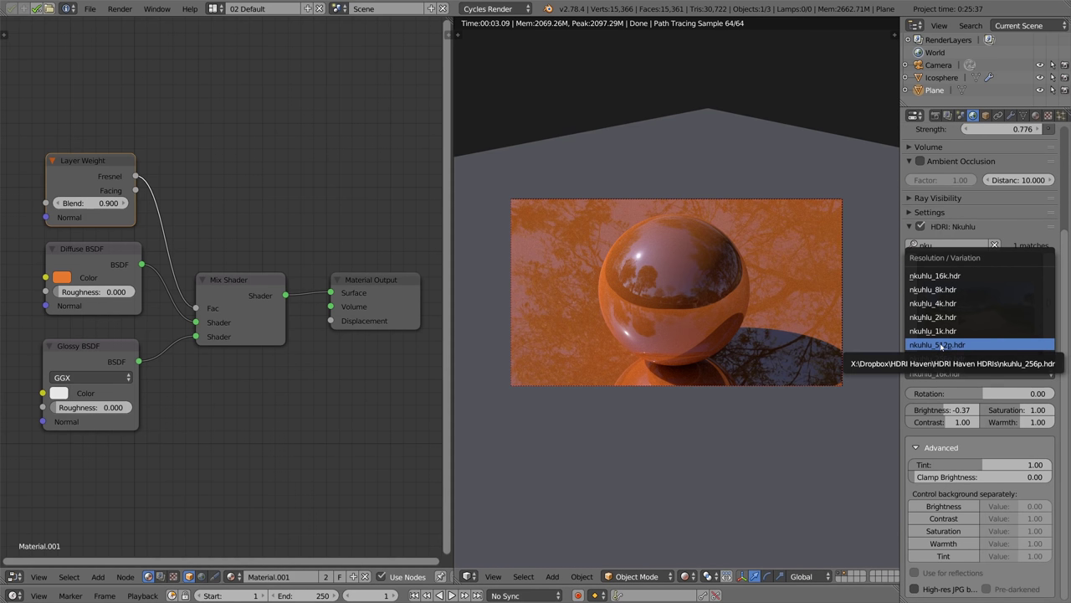
{"action": "left_click", "coordinate": [941, 359]}
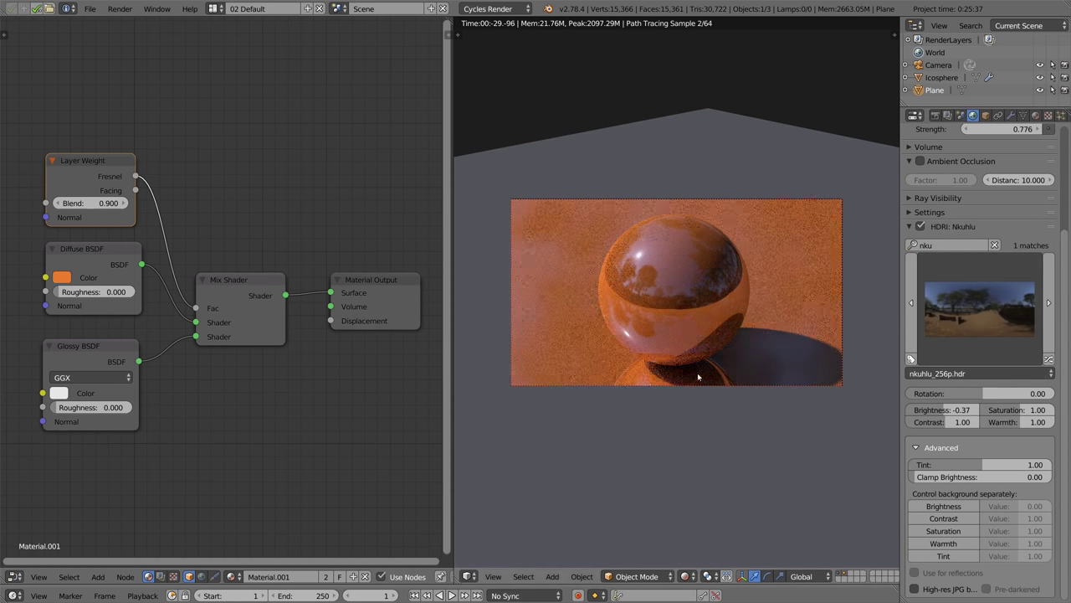
{"action": "key", "text": "KP_0"}
{"action": "middle_click_drag", "start_coordinate": [715, 324], "coordinate": [610, 376]}
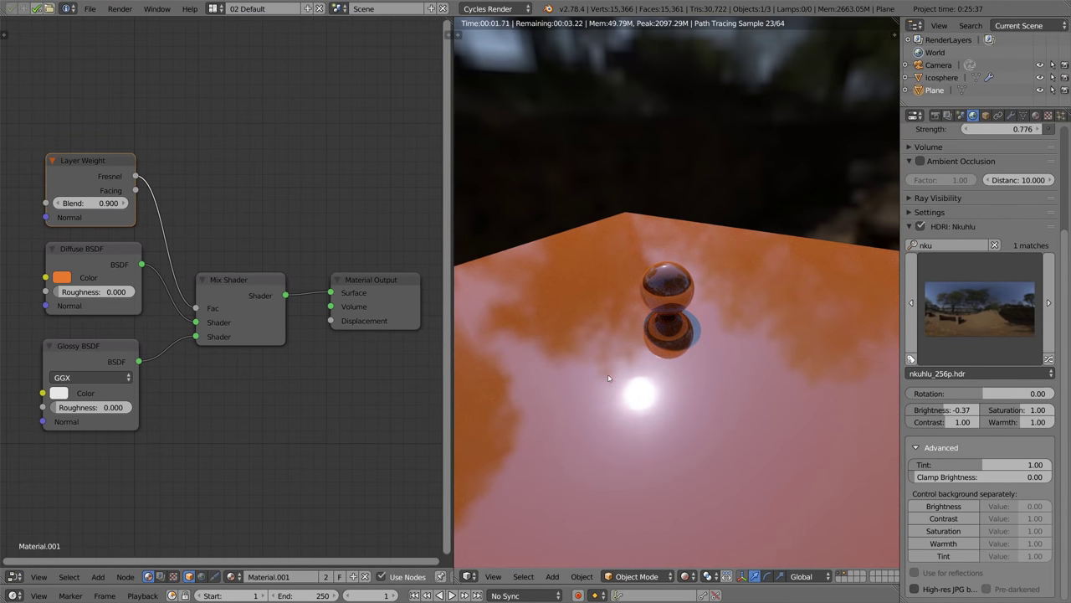
{"action": "scroll", "coordinate": [676, 356], "scroll_direction": "down", "scroll_amount": 5}
{"action": "middle_click_drag", "start_coordinate": [676, 355], "coordinate": [684, 395]}
{"action": "key", "text": "KP_0"}
Enable the High-res JPG background and generate the JPG versions of the HDRI.
{"action": "left_click", "coordinate": [915, 588]}
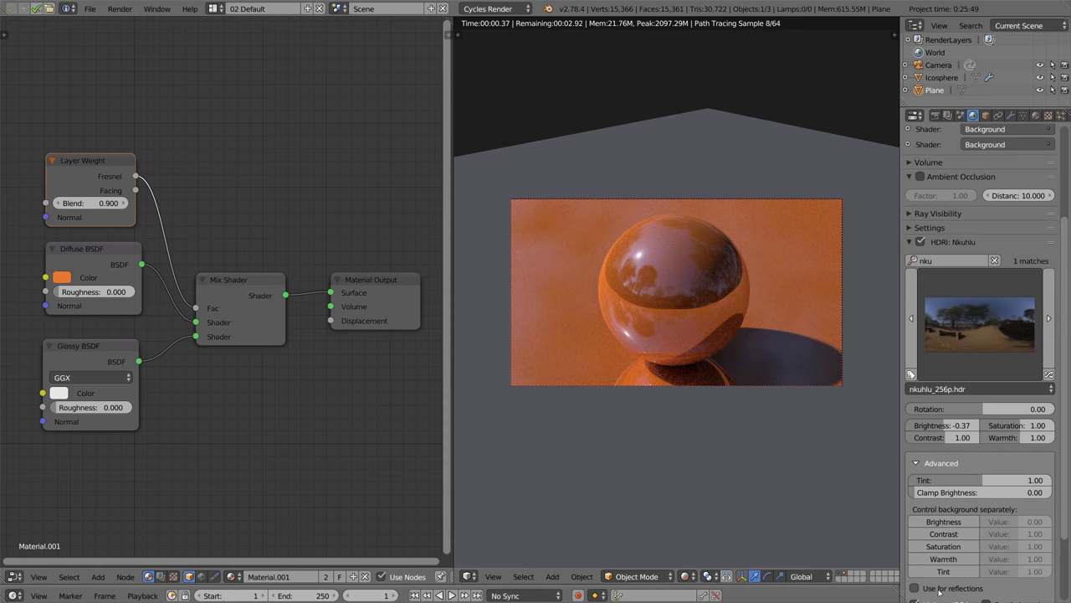
{"action": "scroll", "coordinate": [938, 577], "scroll_direction": "down", "scroll_amount": 3}
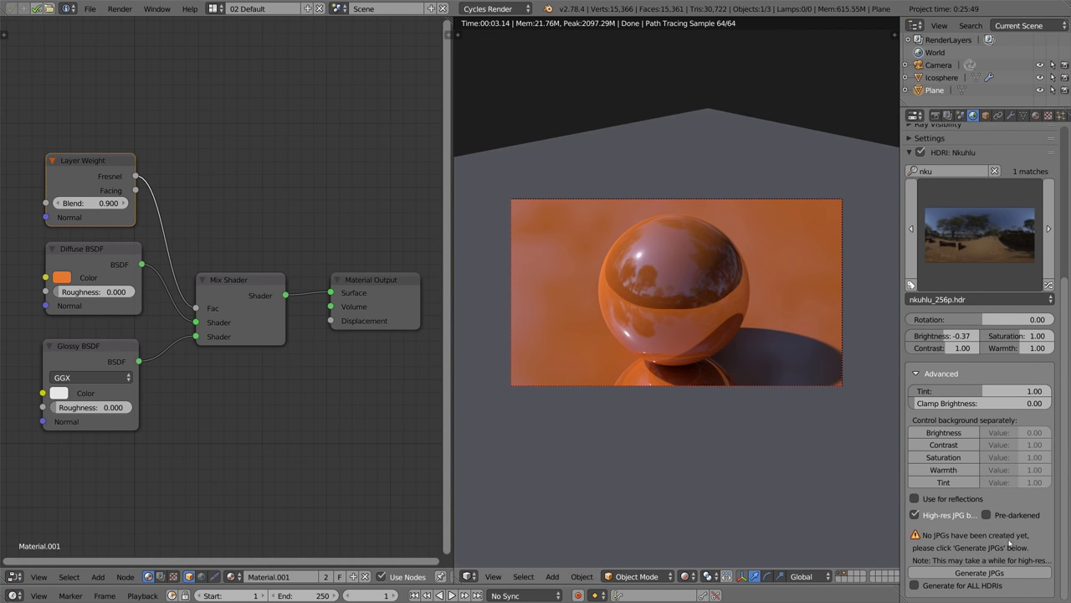
{"action": "key", "text": "KP_0"}
{"action": "middle_click_drag", "start_coordinate": [622, 367], "coordinate": [697, 385]}
{"action": "key", "text": "KP_0"}
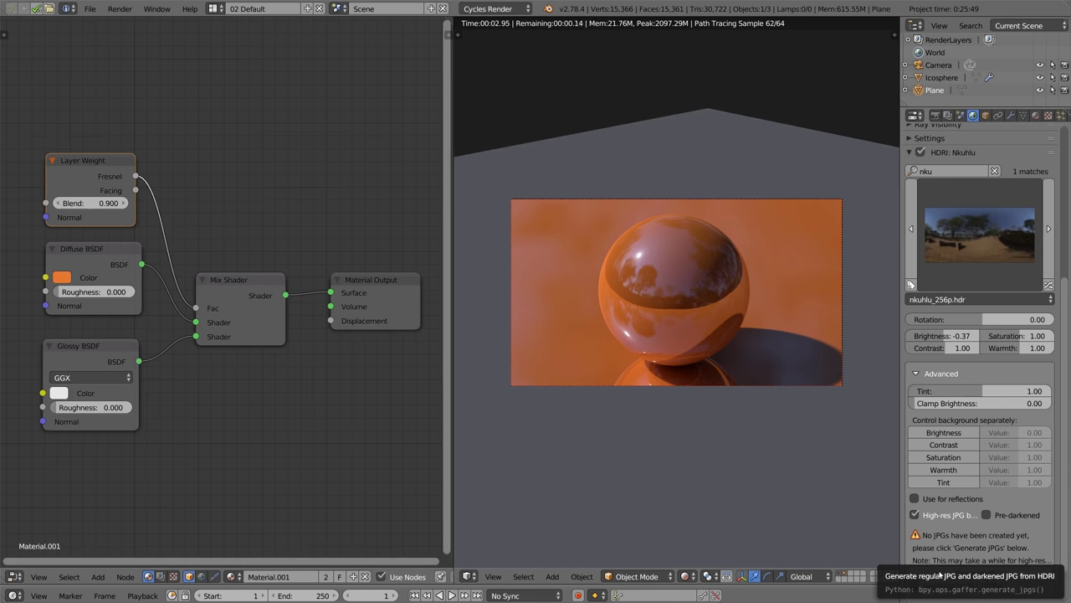
{"action": "left_click", "coordinate": [995, 574]}
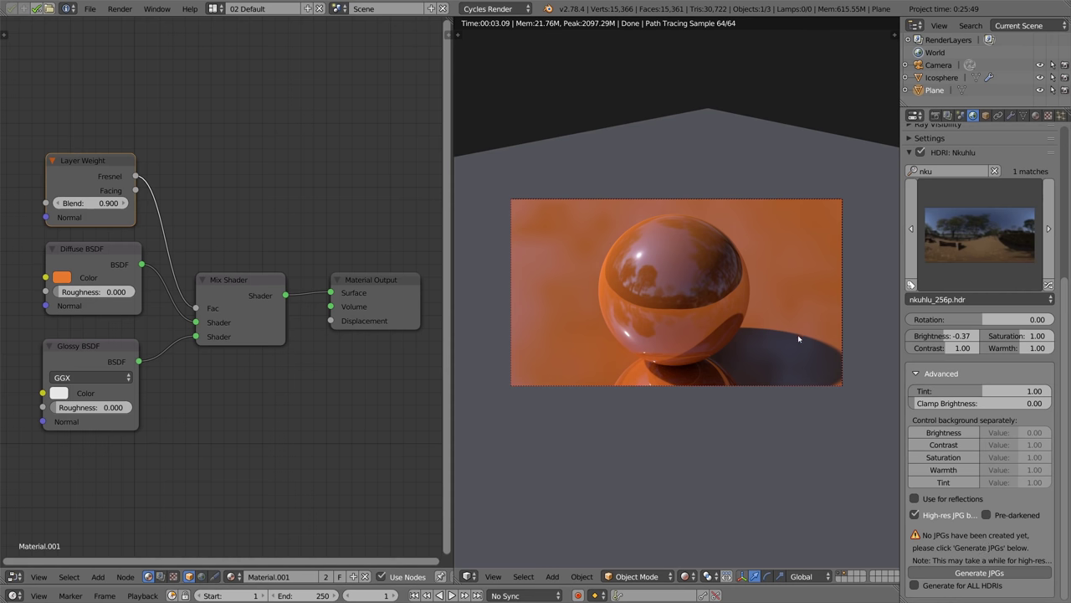
{"action": "middle_click_drag", "start_coordinate": [831, 388], "coordinate": [560, 131]}
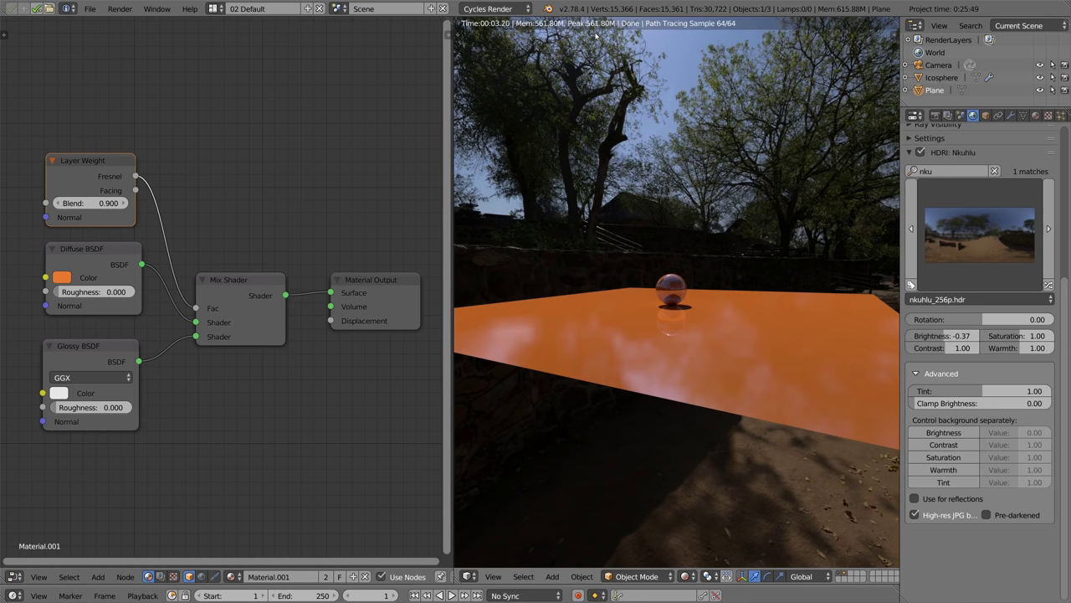
{"action": "middle_click_drag", "start_coordinate": [649, 241], "coordinate": [637, 317]}
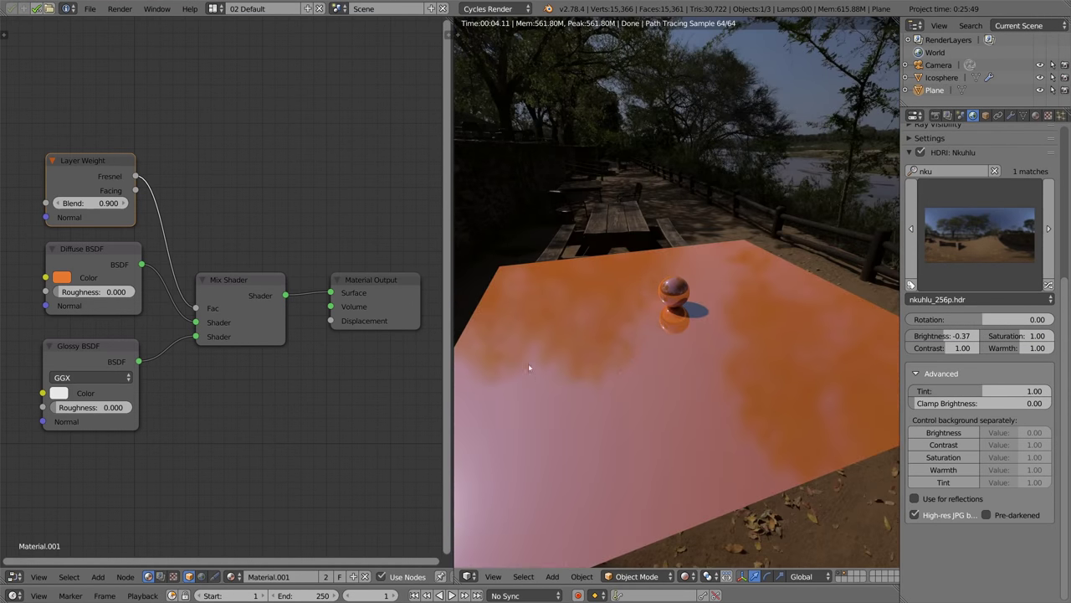
{"action": "middle_click_drag", "start_coordinate": [484, 375], "coordinate": [581, 329]}
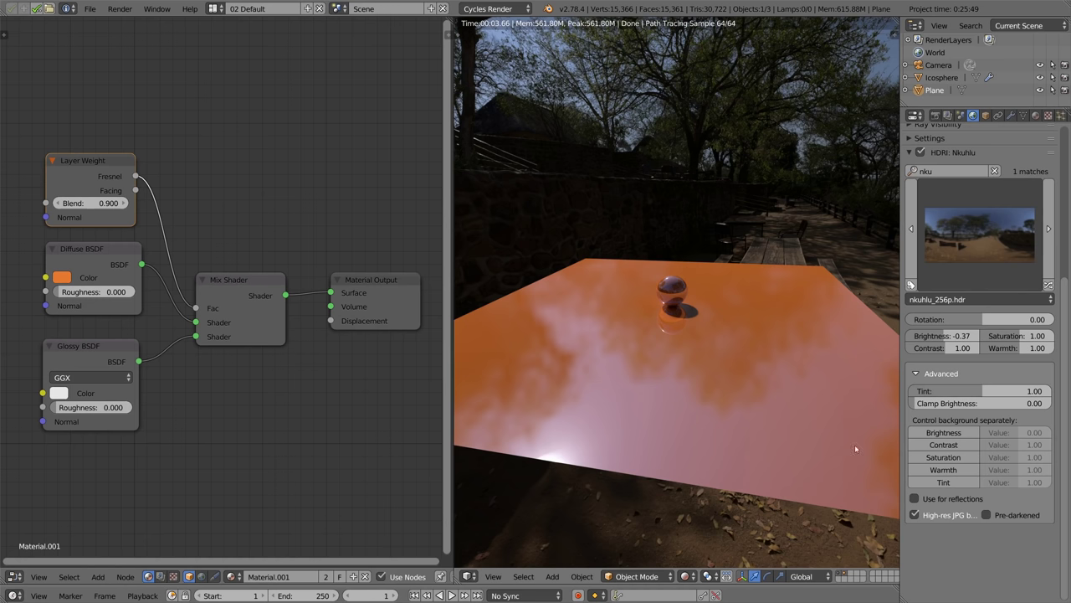
Compare reflections with Use for reflections turned on and off.
{"action": "left_click", "coordinate": [915, 500]}
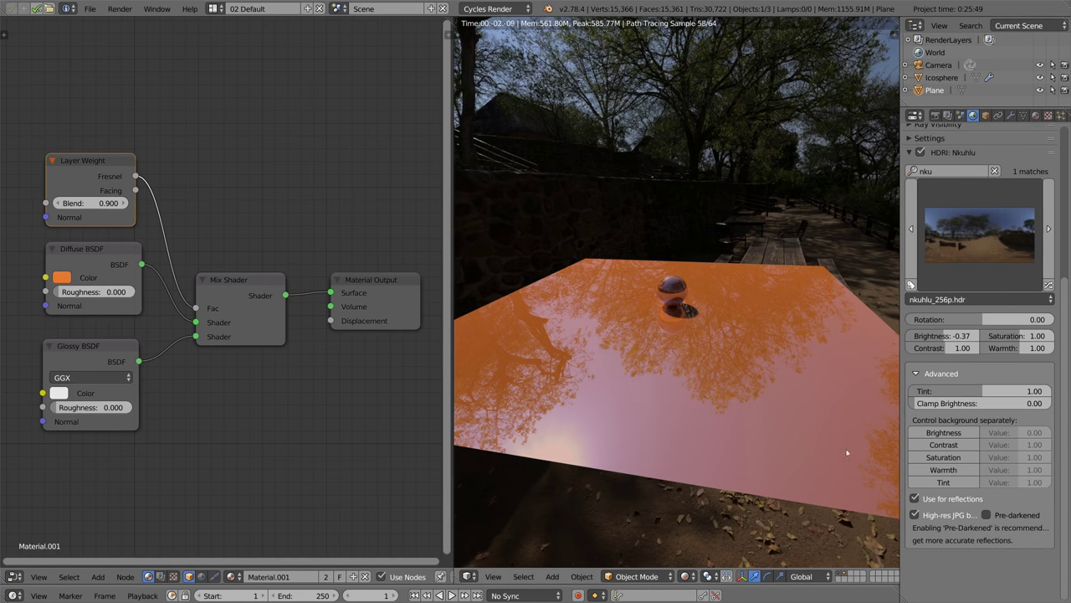
{"action": "middle_click_drag", "start_coordinate": [621, 328], "coordinate": [575, 348]}
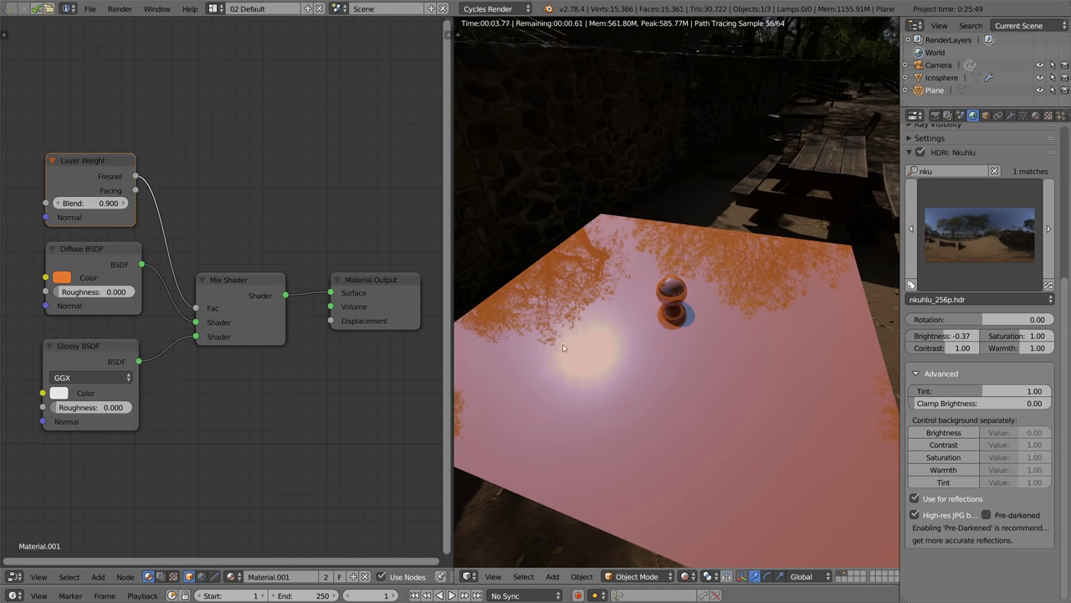
{"action": "left_click", "coordinate": [914, 498]}
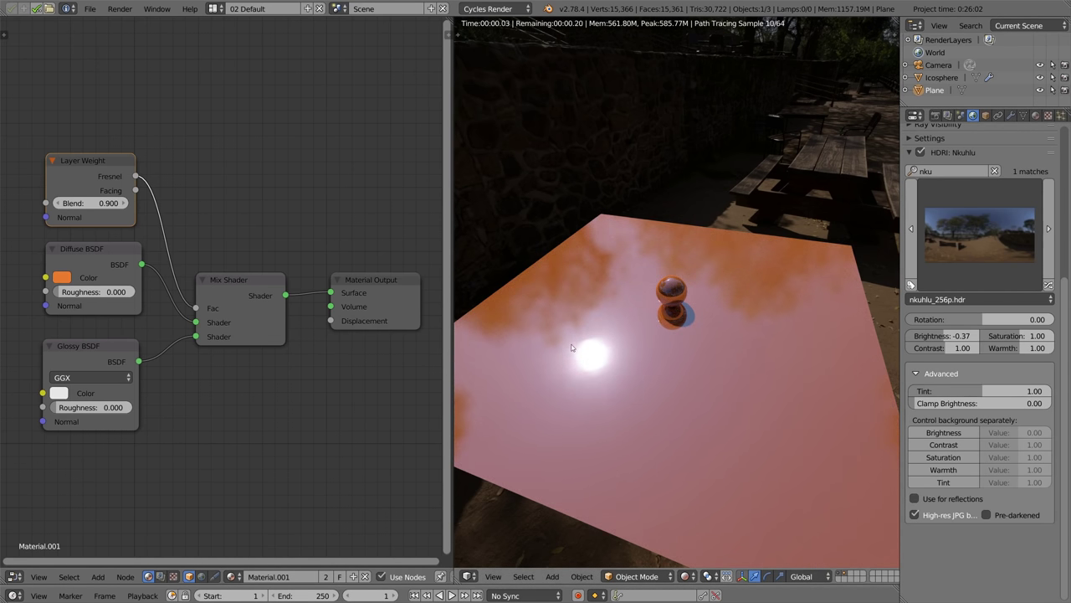
{"action": "key", "text": "KP_0"}
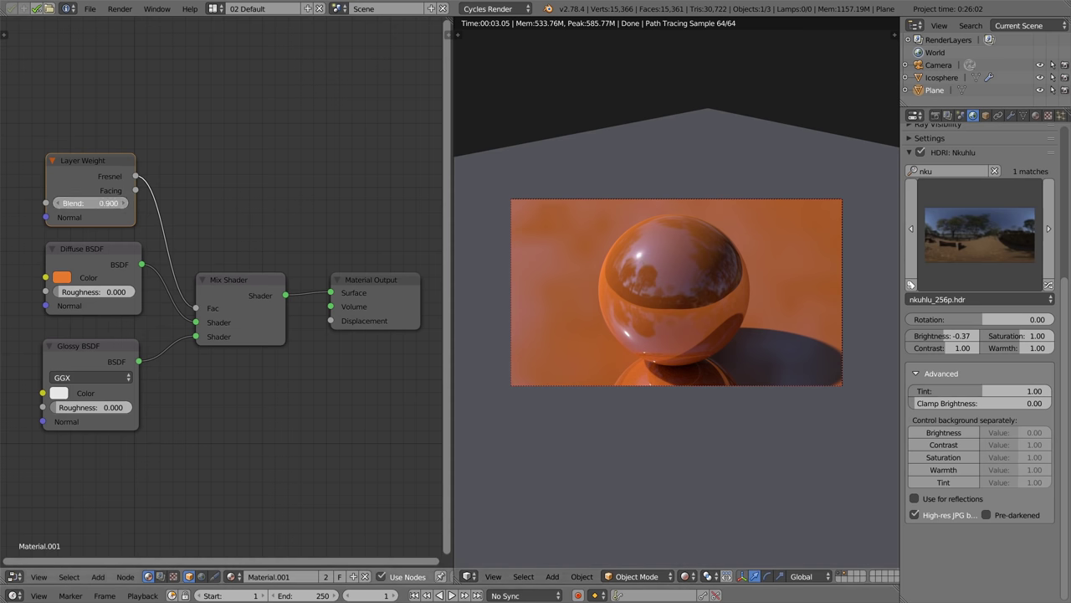
Lower the Layer Weight Blend to 0.600 and re-enable Use for reflections.
{"action": "left_click", "coordinate": [58, 204]}
{"action": "left_click", "coordinate": [57, 203]}
{"action": "left_click", "coordinate": [57, 203]}
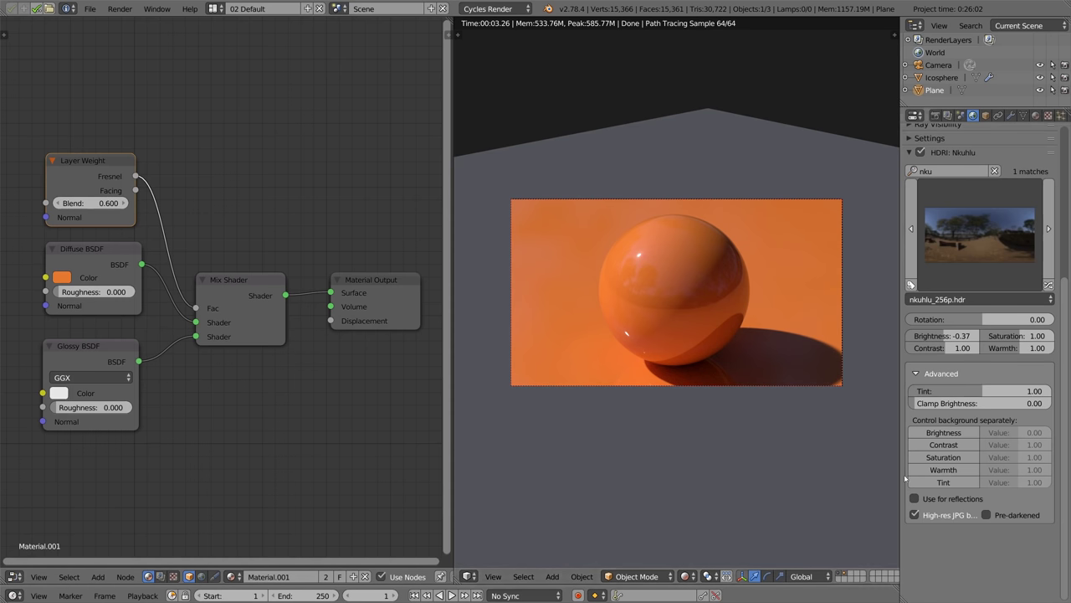
{"action": "left_click", "coordinate": [915, 498]}
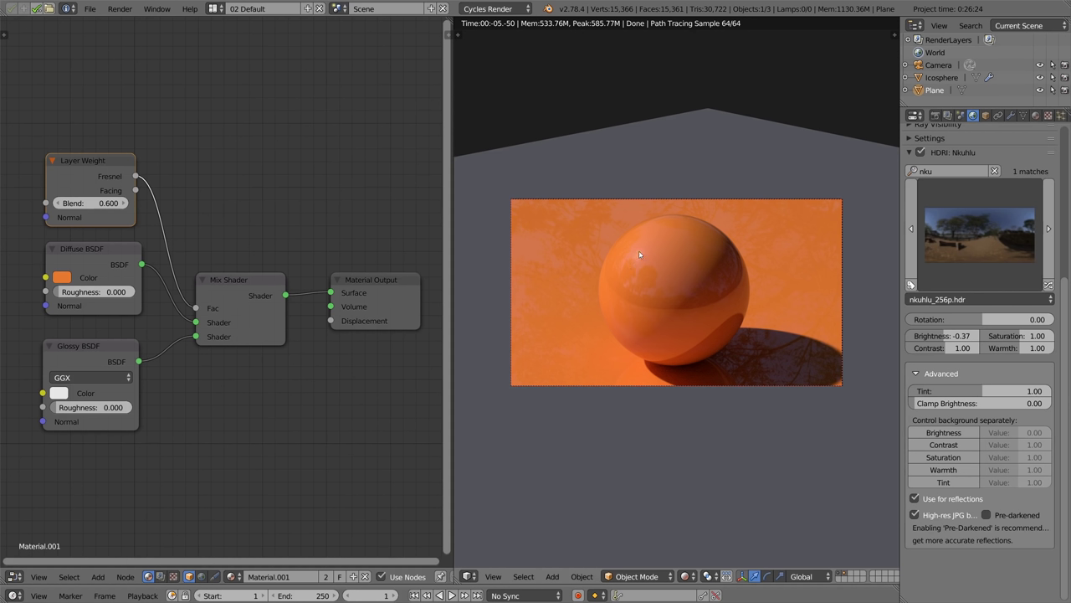
Enable Pre-darkened reflections, test it against raised brightness, and leave brightness at 0.00.
{"action": "left_click", "coordinate": [989, 515]}
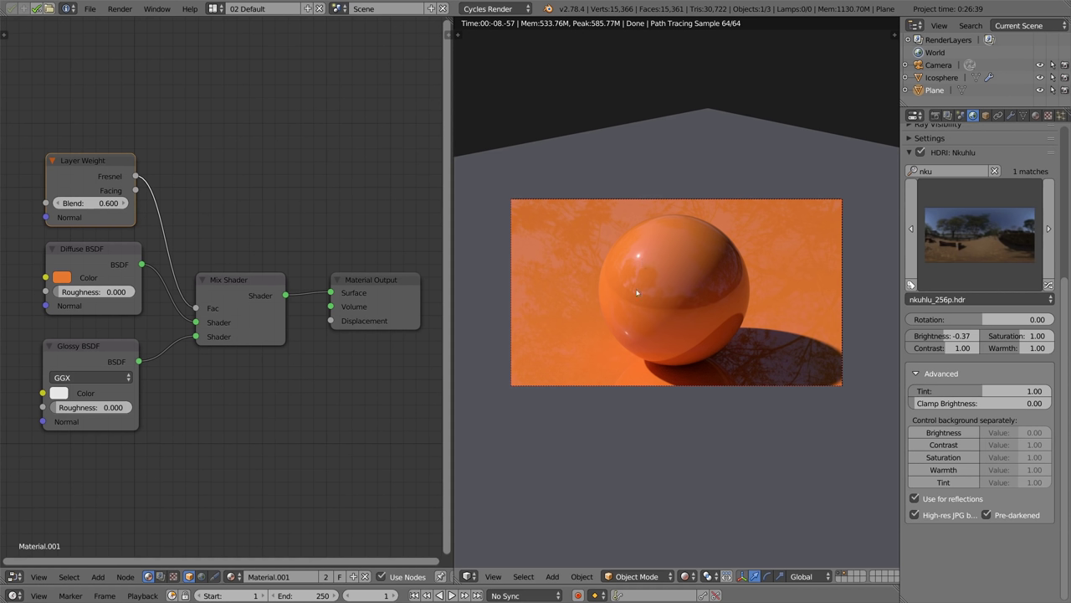
{"action": "middle_click_drag", "start_coordinate": [701, 332], "coordinate": [610, 310]}
{"action": "left_click_drag", "start_coordinate": [944, 336], "coordinate": [996, 335]}
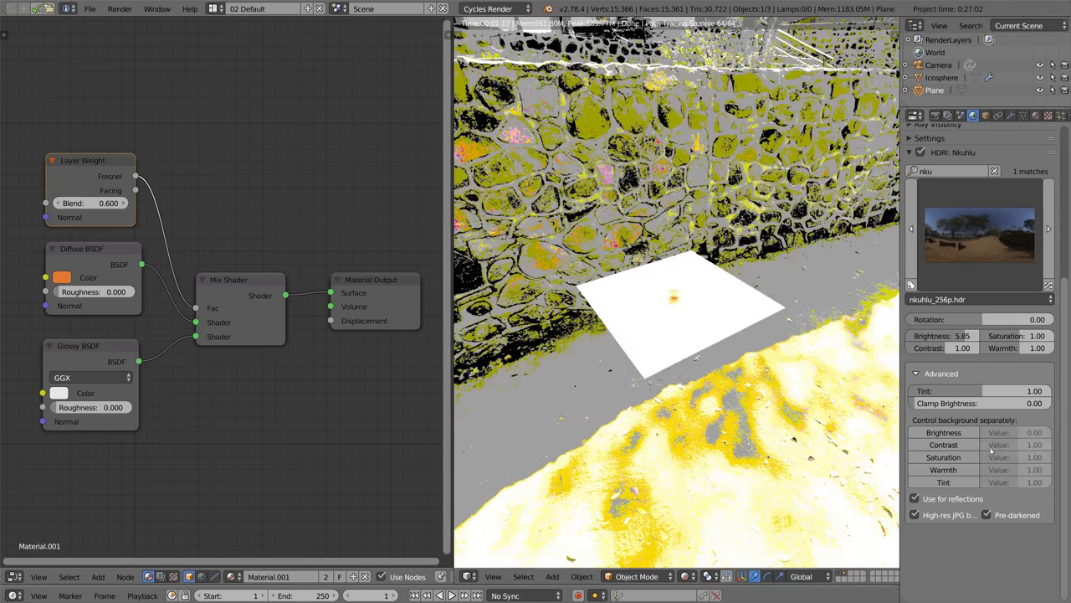
{"action": "left_click", "coordinate": [987, 513]}
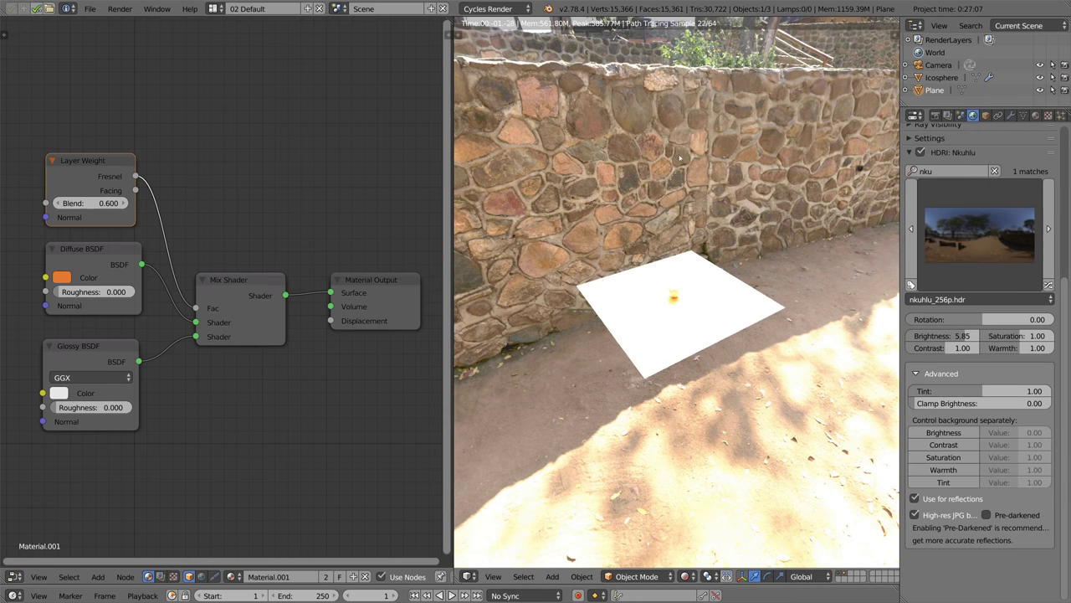
{"action": "left_click", "coordinate": [986, 515]}
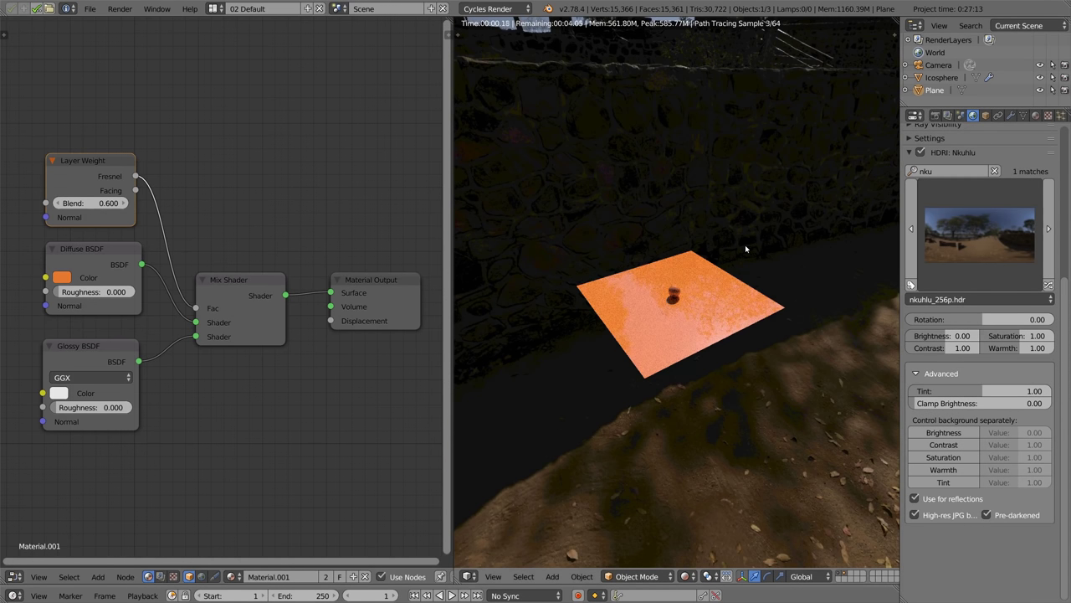
{"action": "key", "text": "KP_0"}
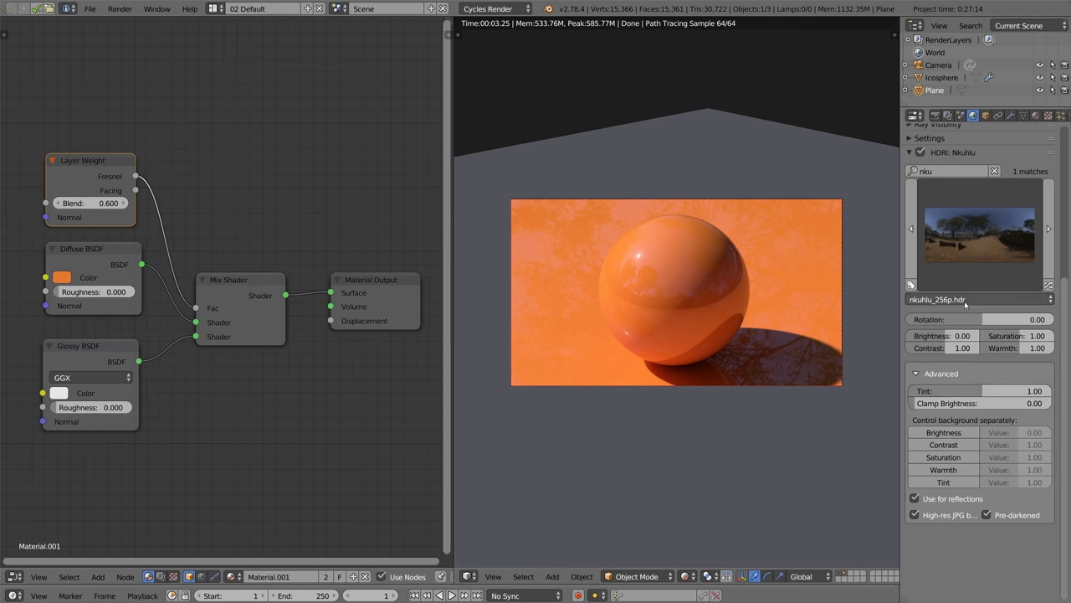
Show the Gaffer tab in the Tool Shelf, widen it, and preview the World panel.
{"action": "key", "text": "t"}
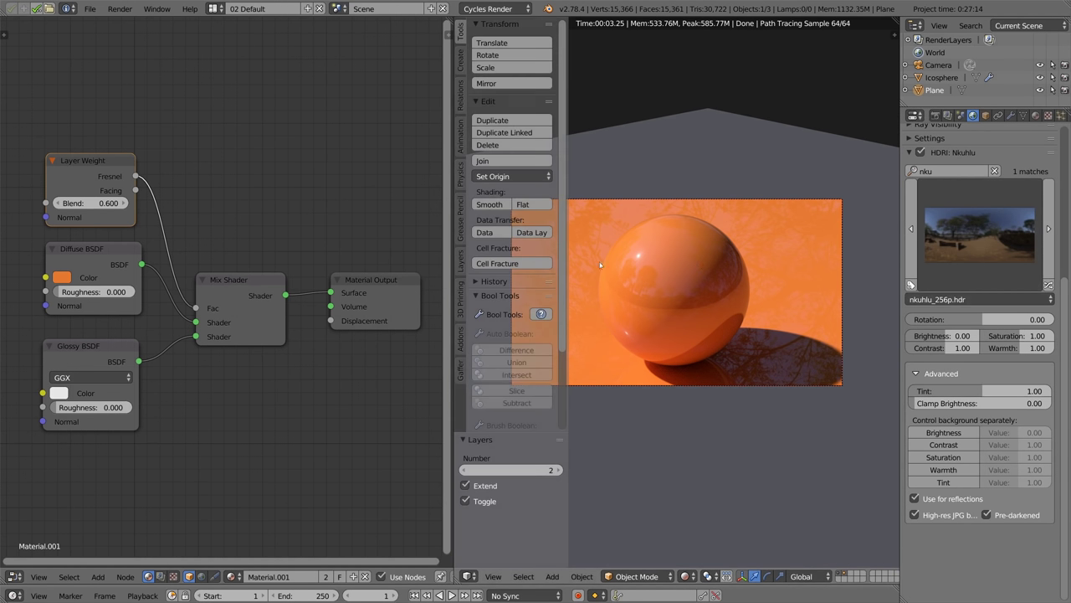
{"action": "left_click", "coordinate": [463, 370]}
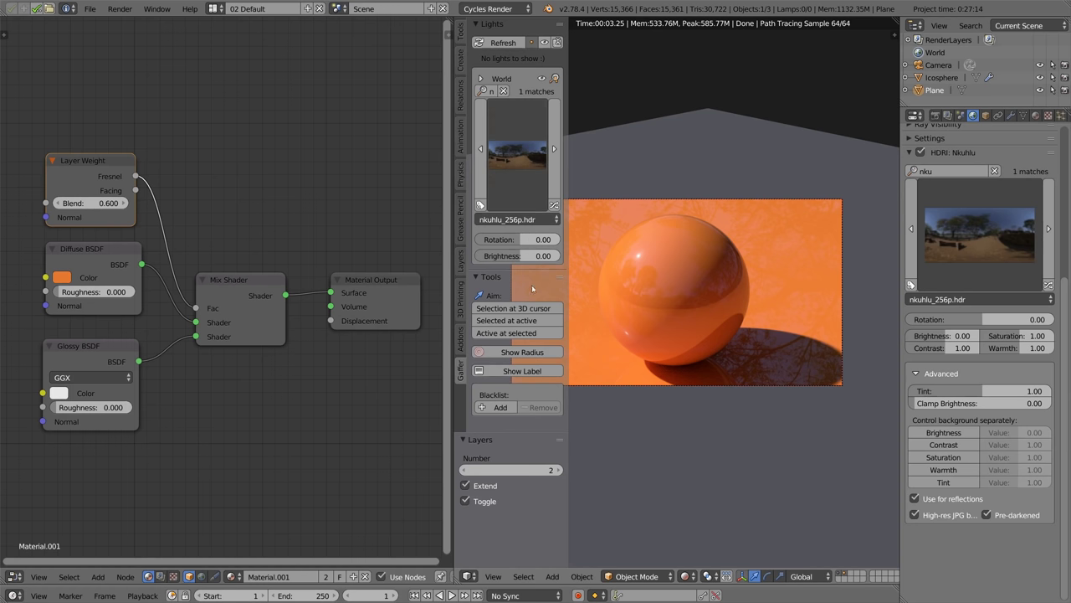
{"action": "left_click_drag", "start_coordinate": [567, 118], "coordinate": [616, 118]}
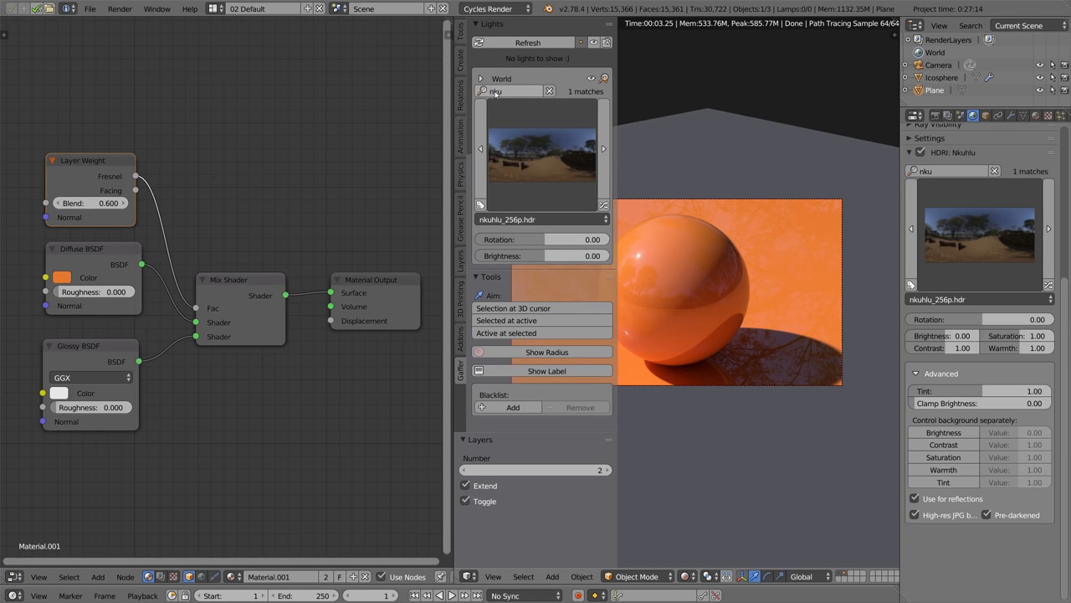
{"action": "left_click", "coordinate": [480, 79]}
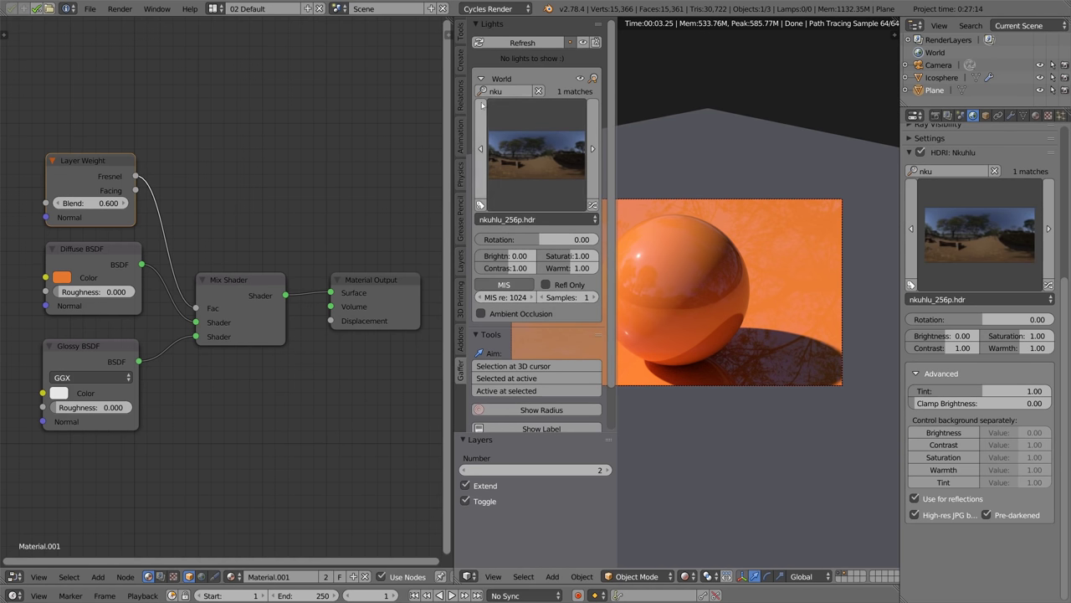
{"action": "left_click", "coordinate": [480, 79]}
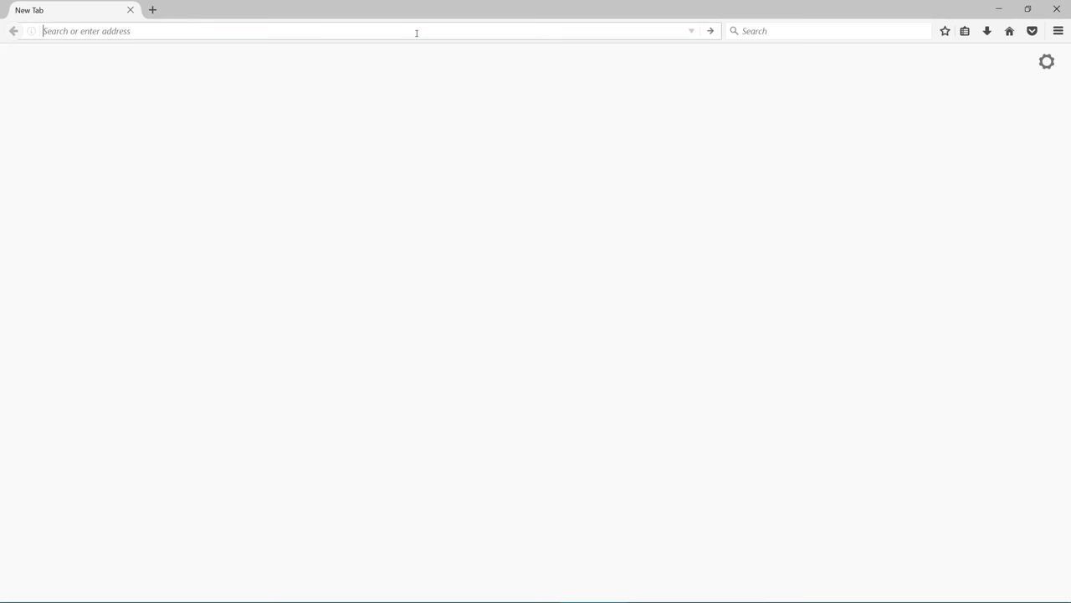
Go to blendermarket.com, search for 'gaffer', and open the Gaffer - Light Manager page.
{"action": "type", "text": "blendermarket"}
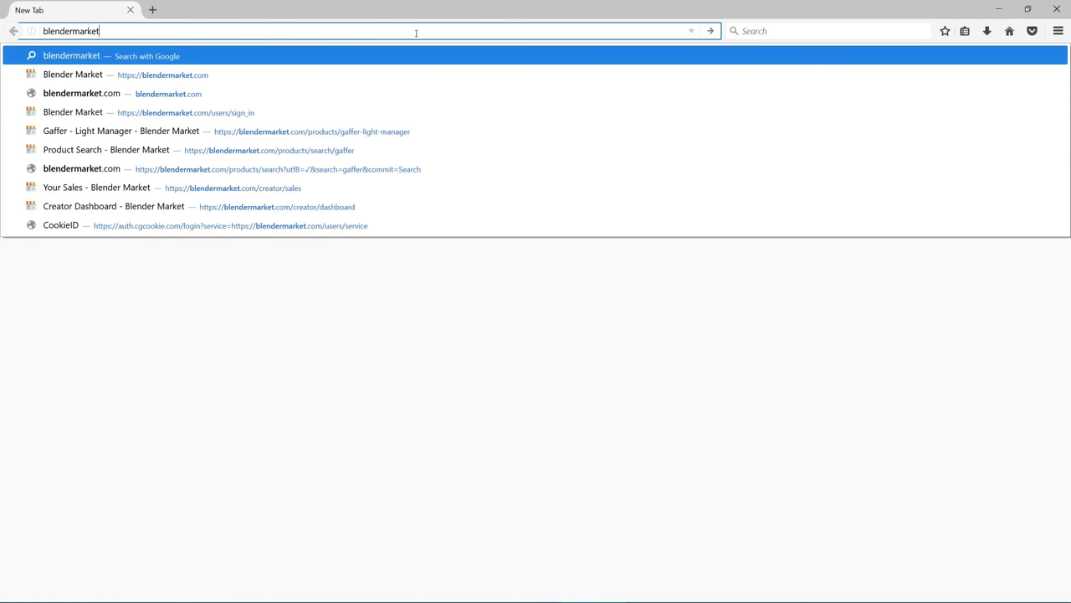
{"action": "type", "text": ".com"}
{"action": "key", "text": "Return"}
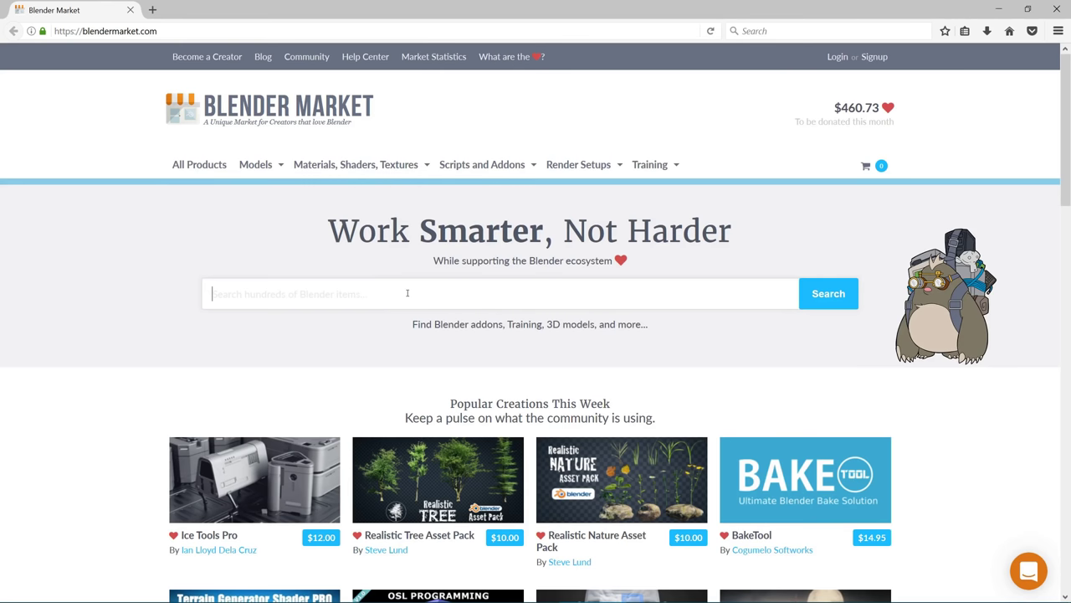
{"action": "type", "text": "gaffer"}
{"action": "key", "text": "Return"}
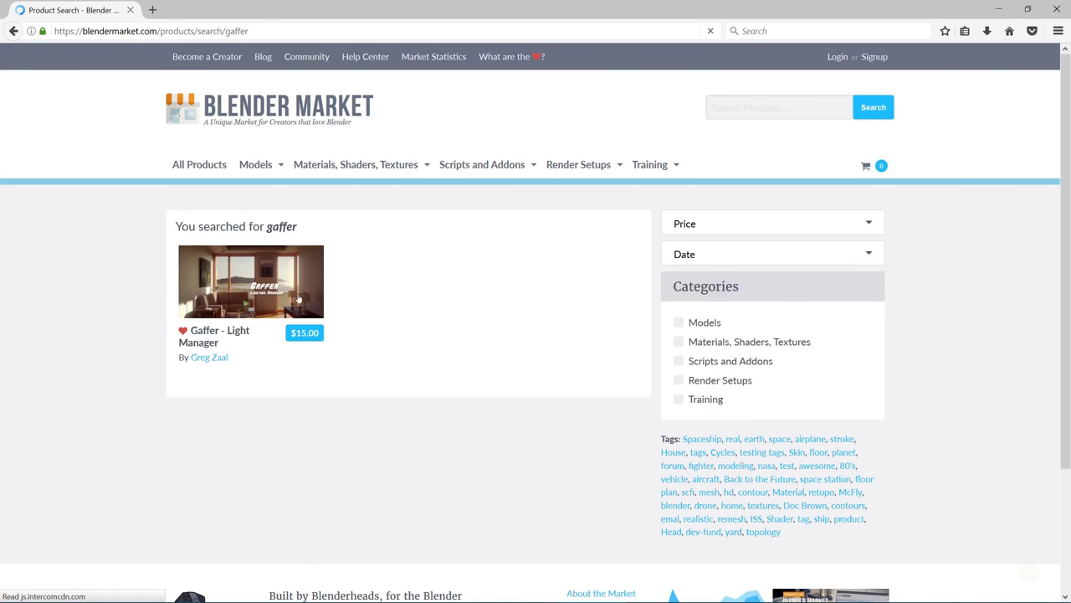
{"action": "left_click", "coordinate": [227, 289]}
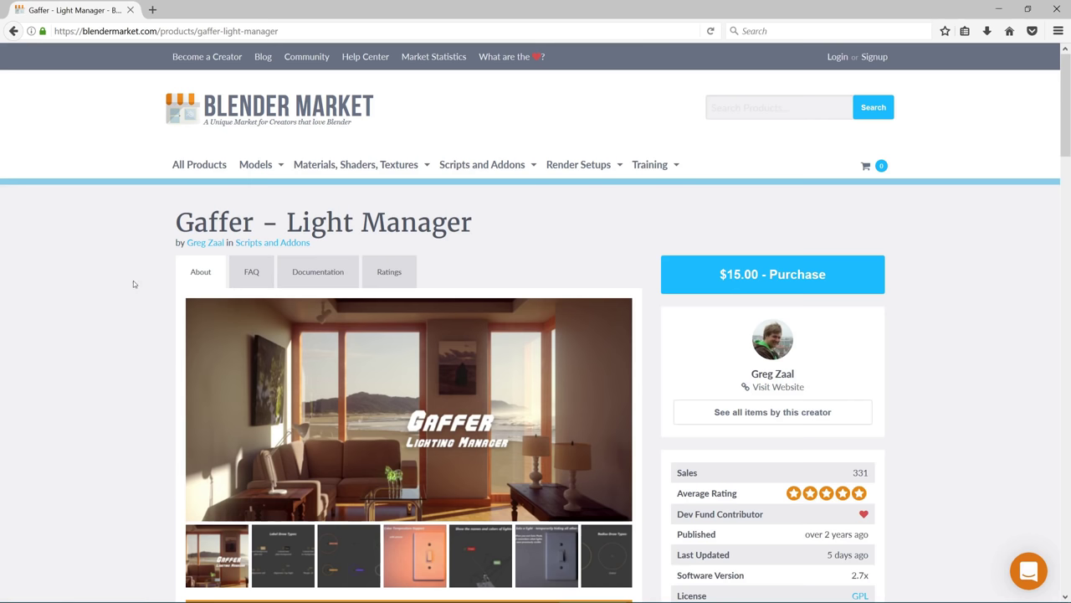
{"action": "scroll", "coordinate": [129, 278], "scroll_direction": "down", "scroll_amount": 5}
{"action": "scroll", "coordinate": [127, 279], "scroll_direction": "up", "scroll_amount": 5}
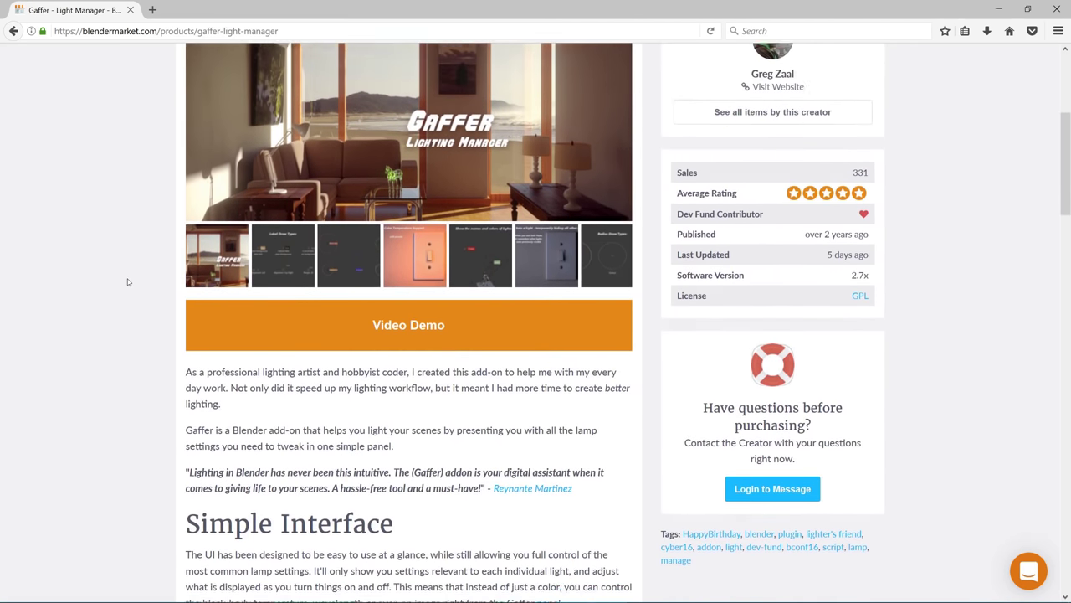